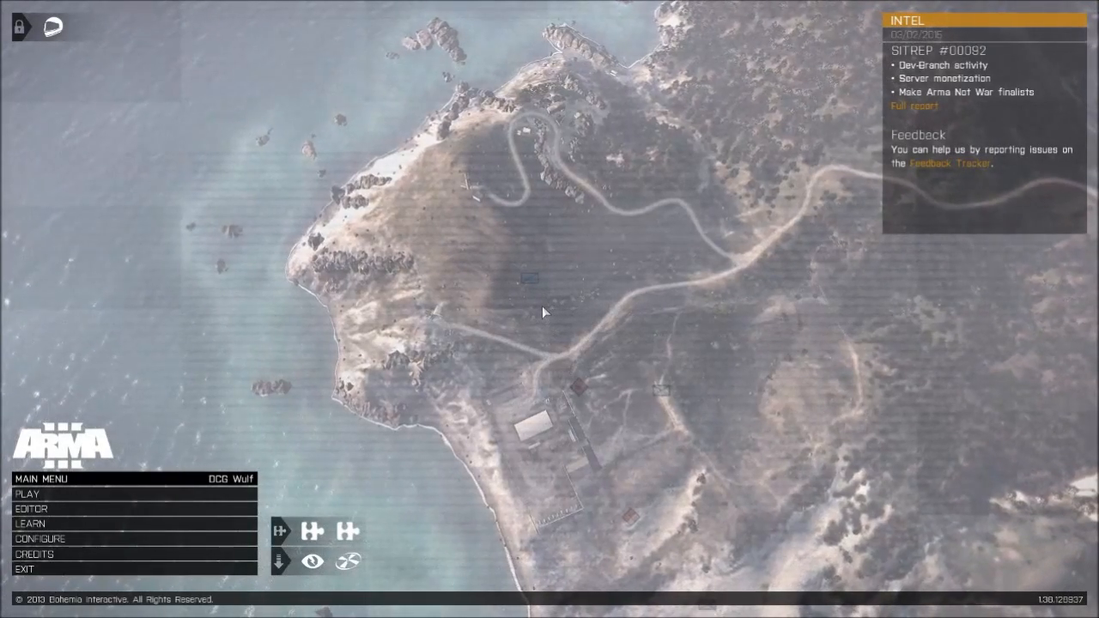
Open the mission editor on the Altis map
click(85, 505)
click(56, 259)
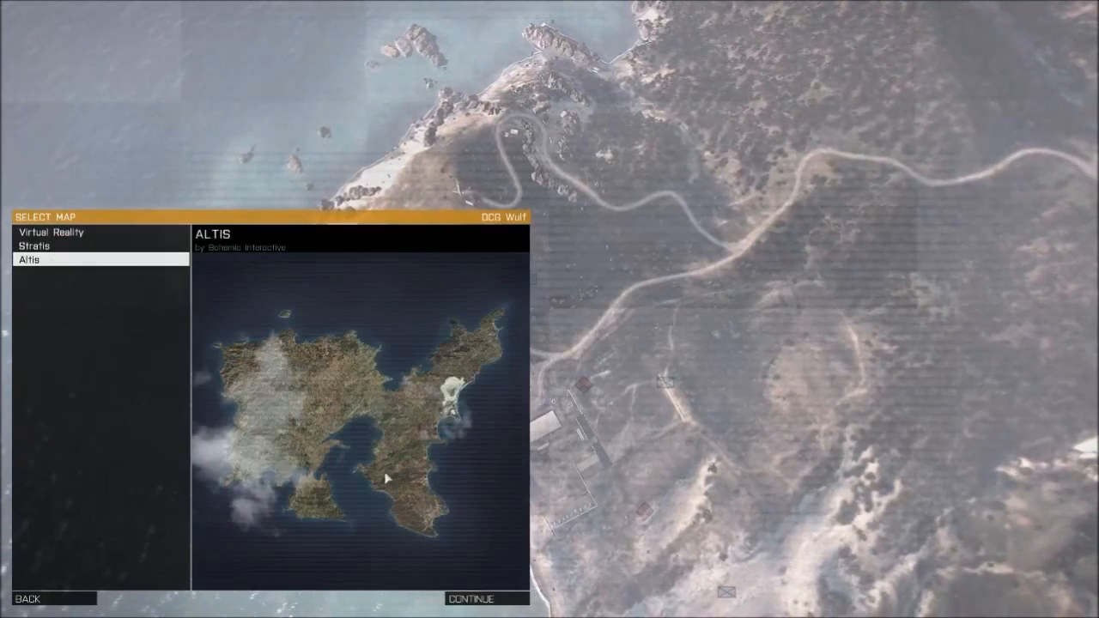
click(470, 600)
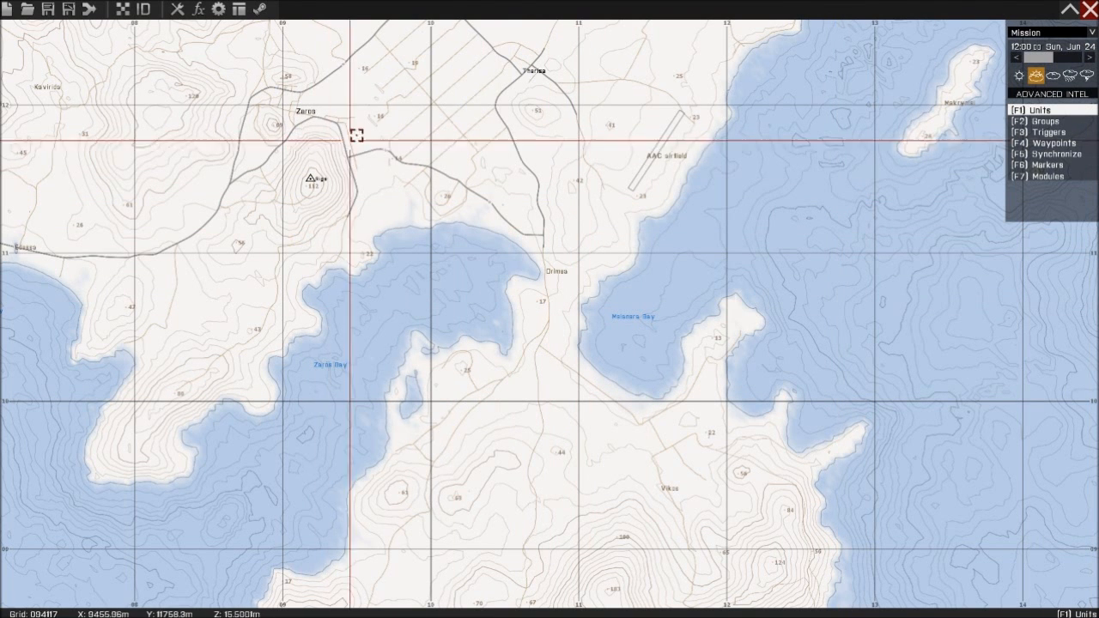
Load the saved TUTORIAL mission for Altis and dismiss the missing vehicle class message
right_drag(512, 198, 501, 317)
click(28, 8)
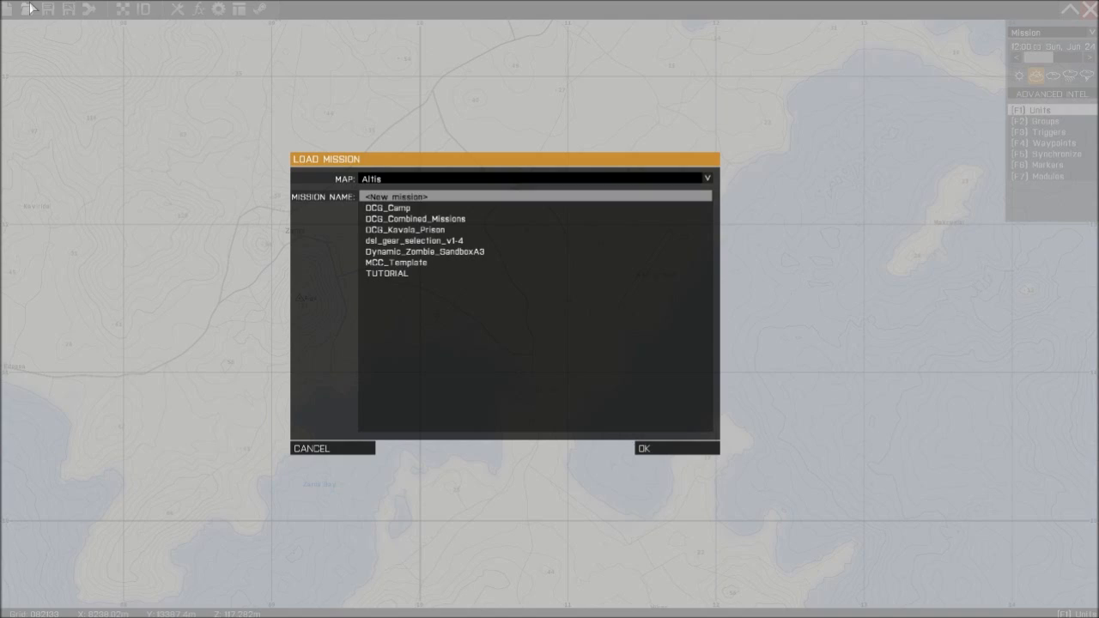
click(394, 273)
key(Return)
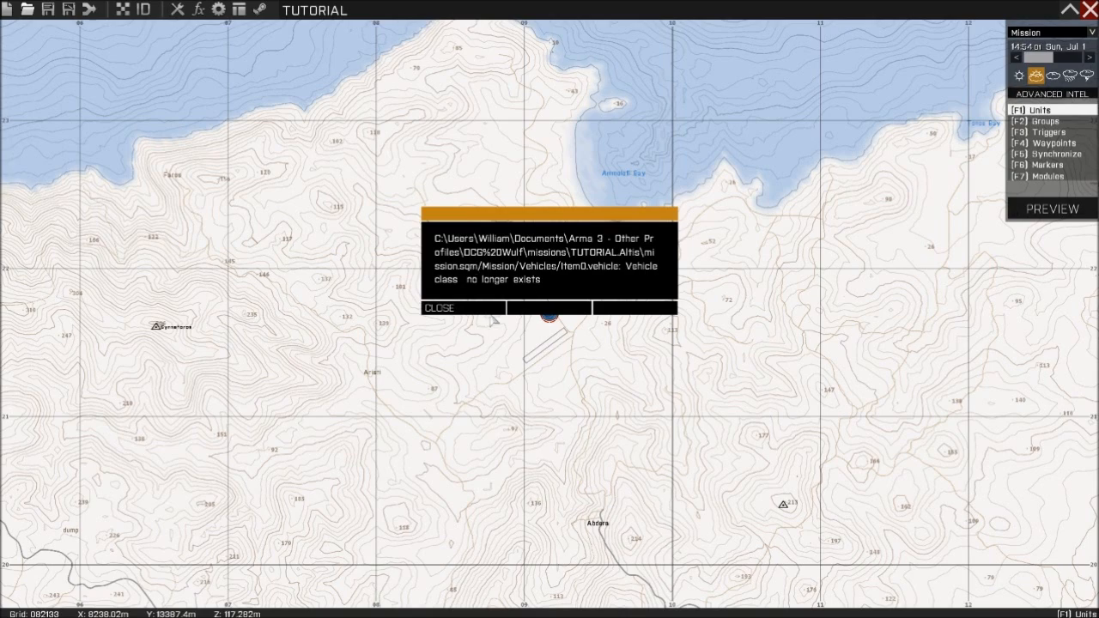
click(483, 310)
Delete the existing player unit linked to the south of the module cluster
scroll(566, 330, up, 4)
scroll(568, 331, up, 10)
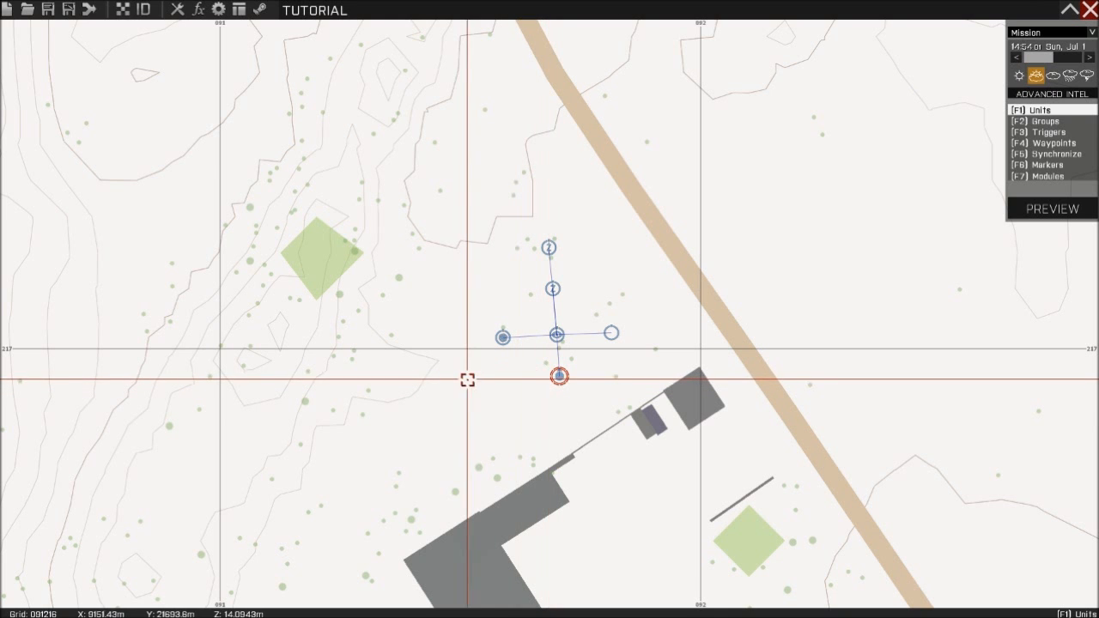
key(Delete)
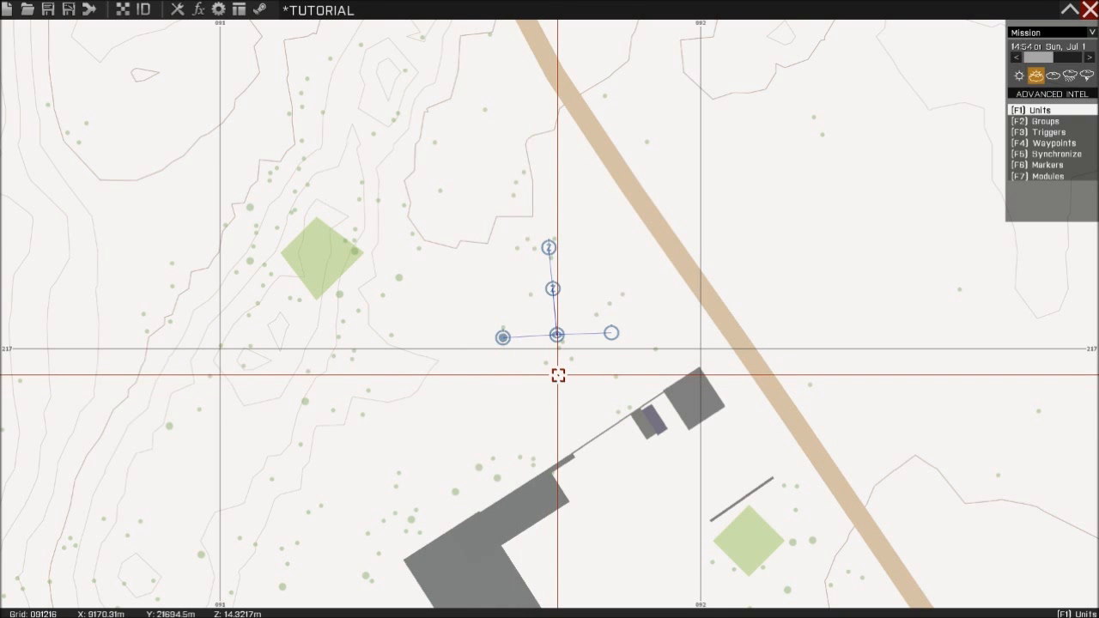
Insert a BLUFOR NATO Rifleman with Player control on the open ground southwest of the modules
double_click(397, 451)
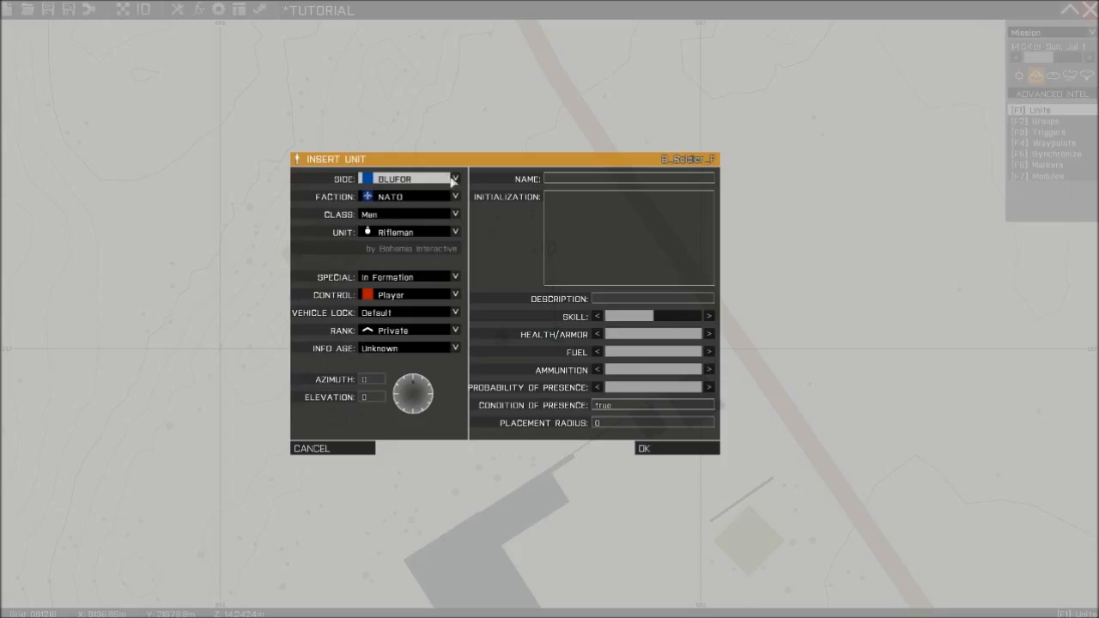
click(453, 182)
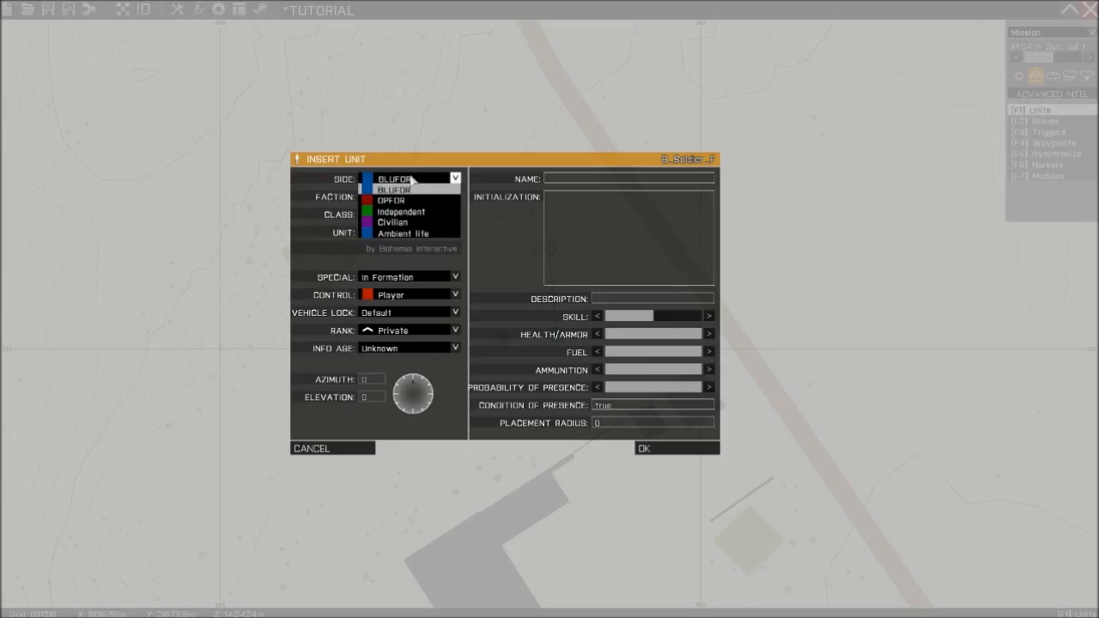
click(403, 179)
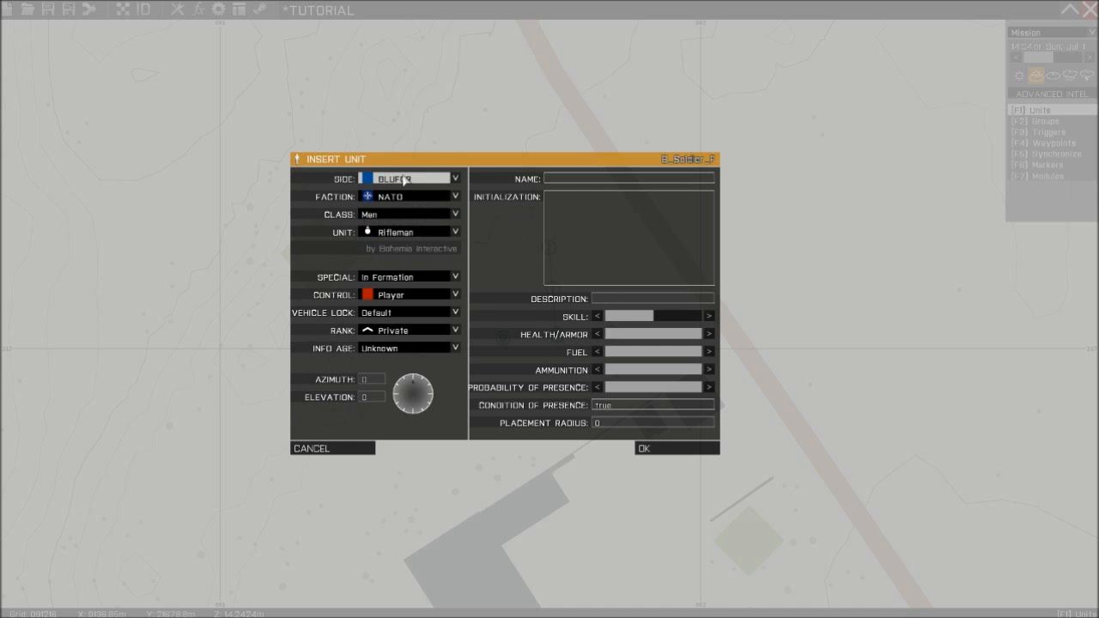
click(685, 450)
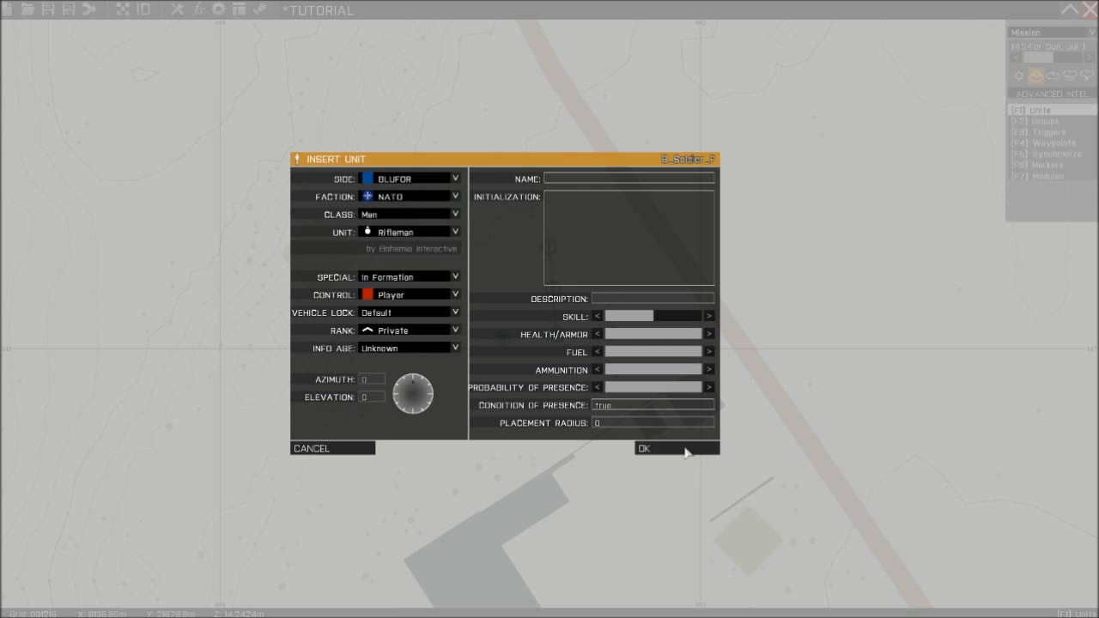
Insert a Game Logic unit of class Virtual Entities, type Zeus, named Man1, just east of the rifleman
double_click(435, 450)
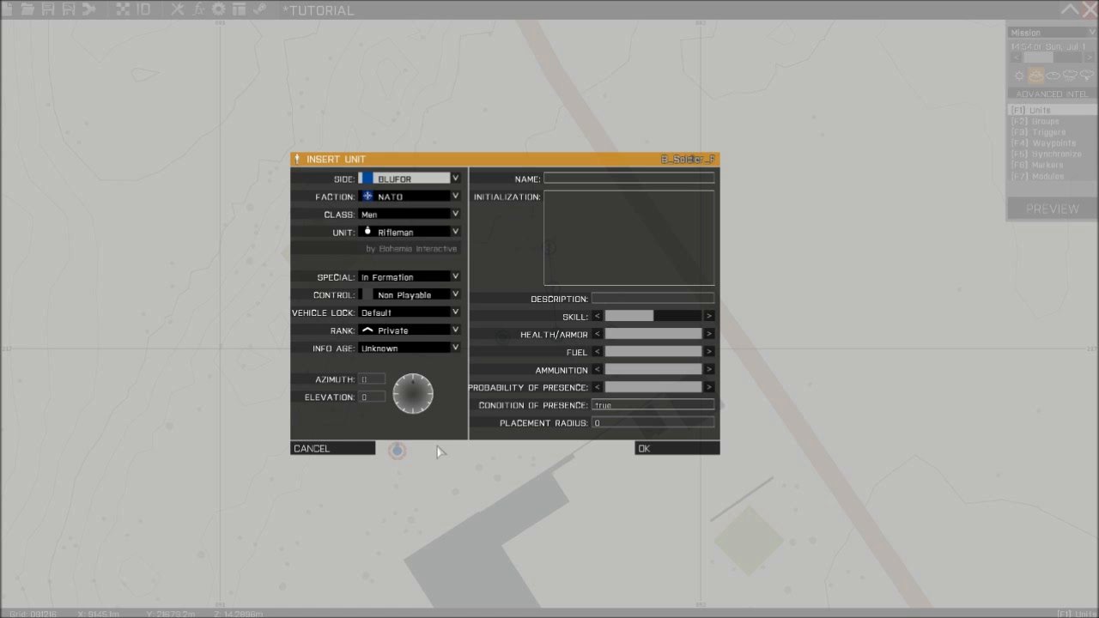
click(441, 180)
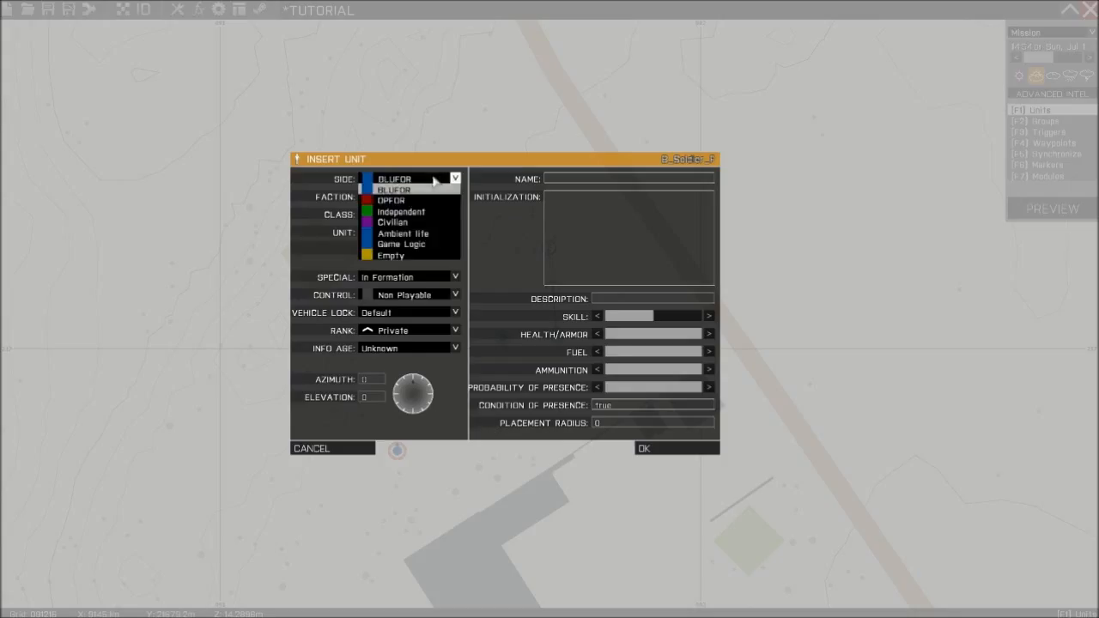
click(409, 246)
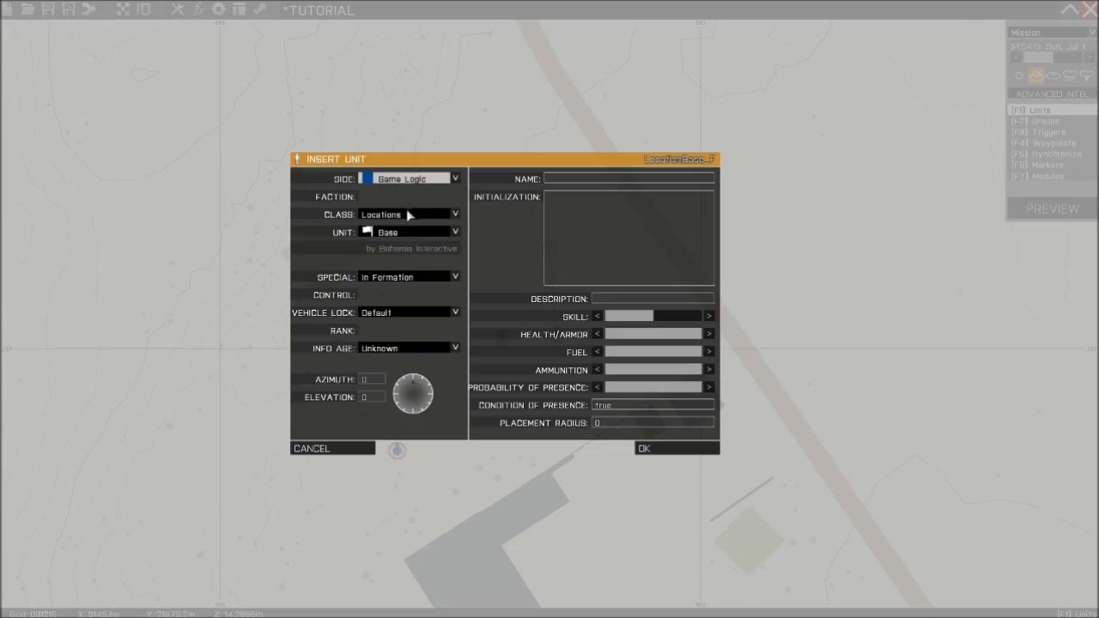
click(409, 231)
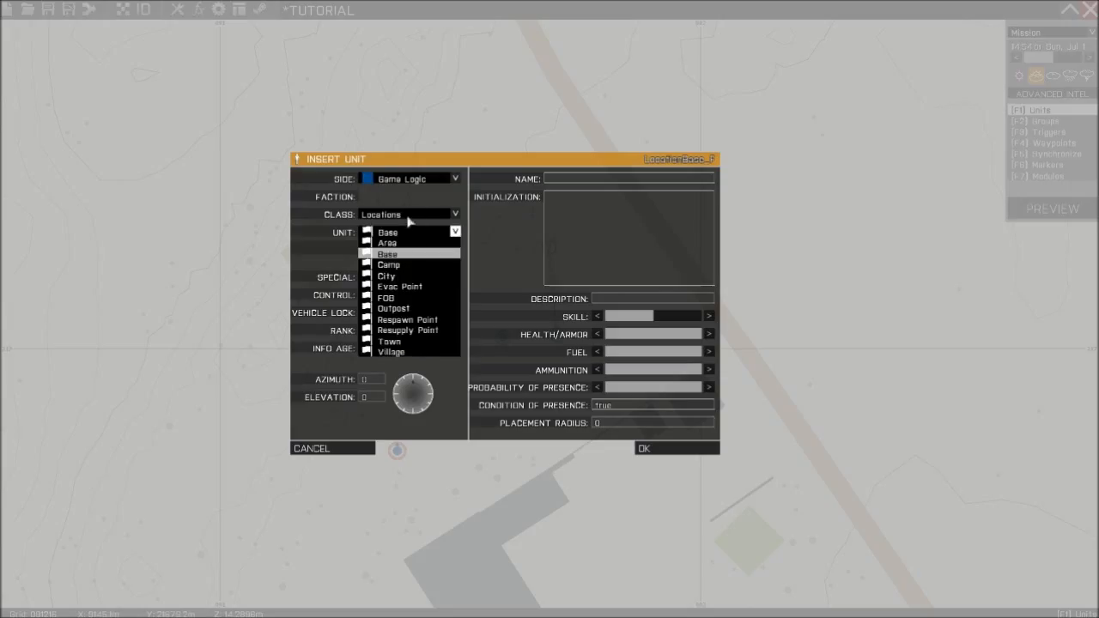
click(408, 217)
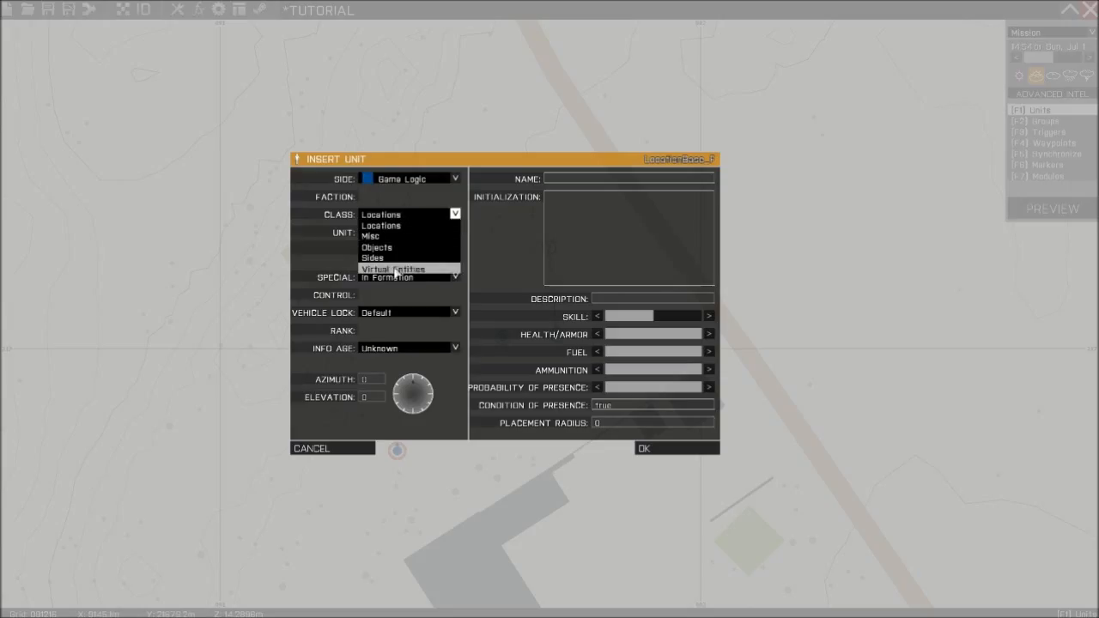
click(426, 269)
click(413, 233)
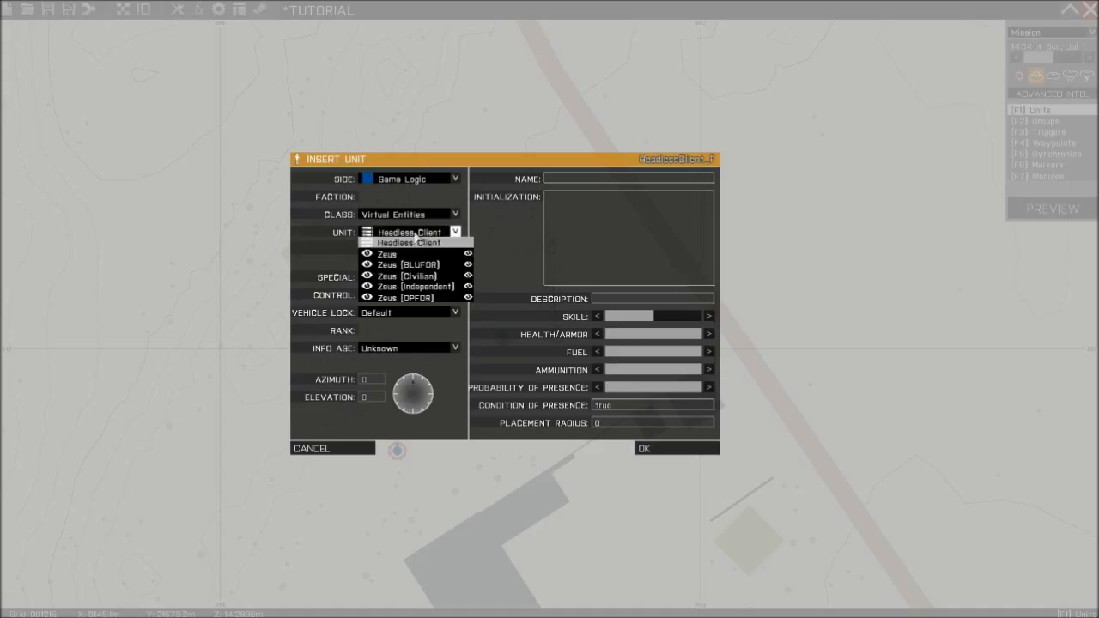
click(400, 255)
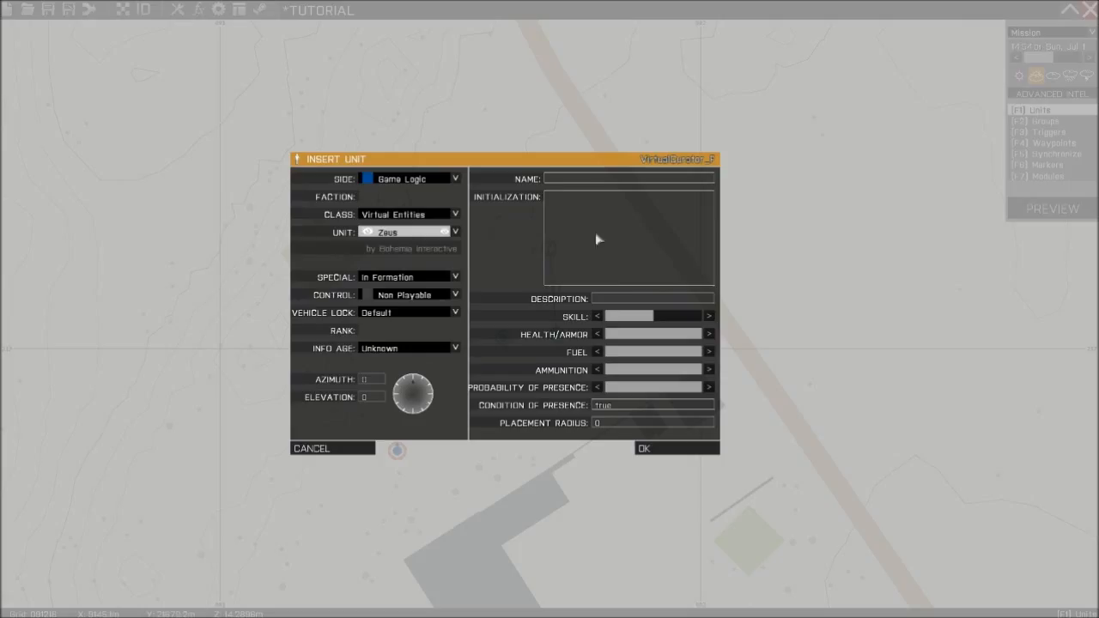
click(586, 181)
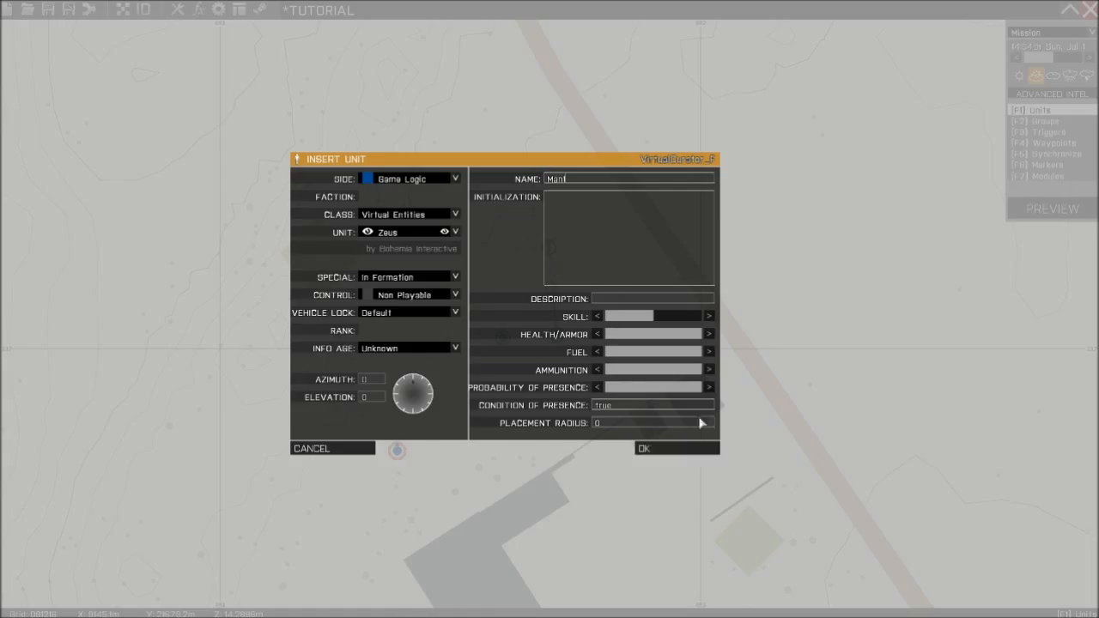
click(700, 448)
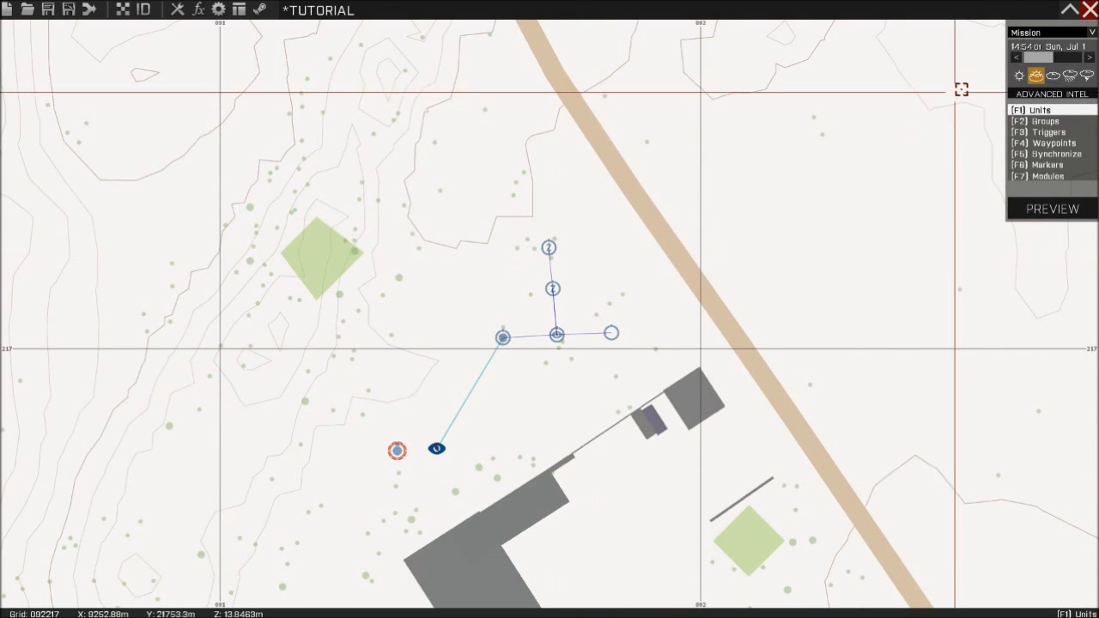
Change the control of the Zeus entity Man1 to Player
click(1041, 122)
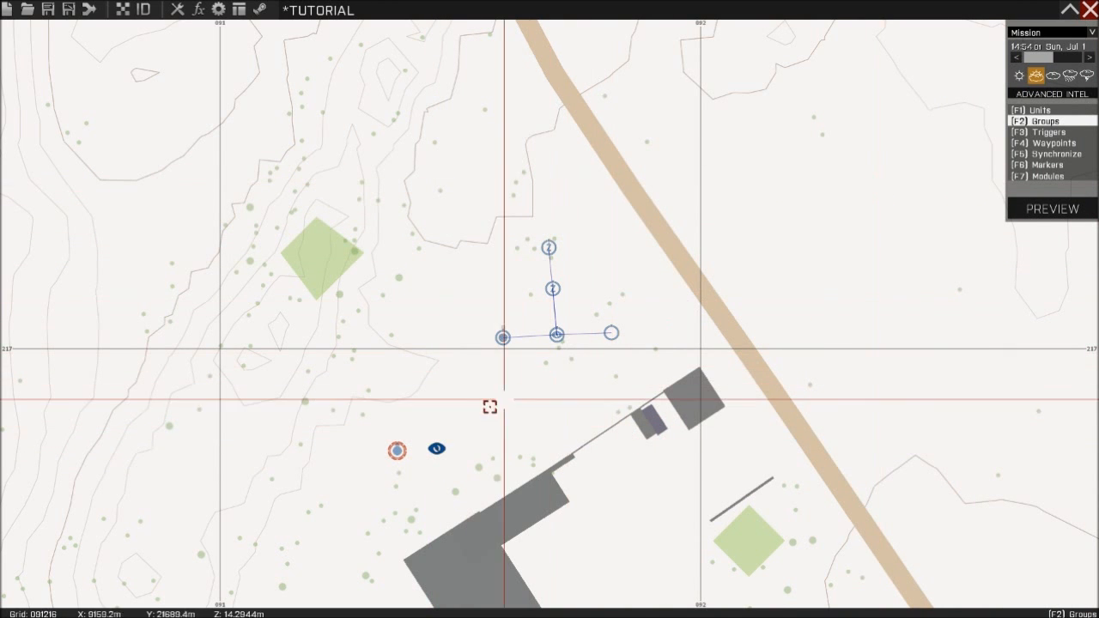
key(F1)
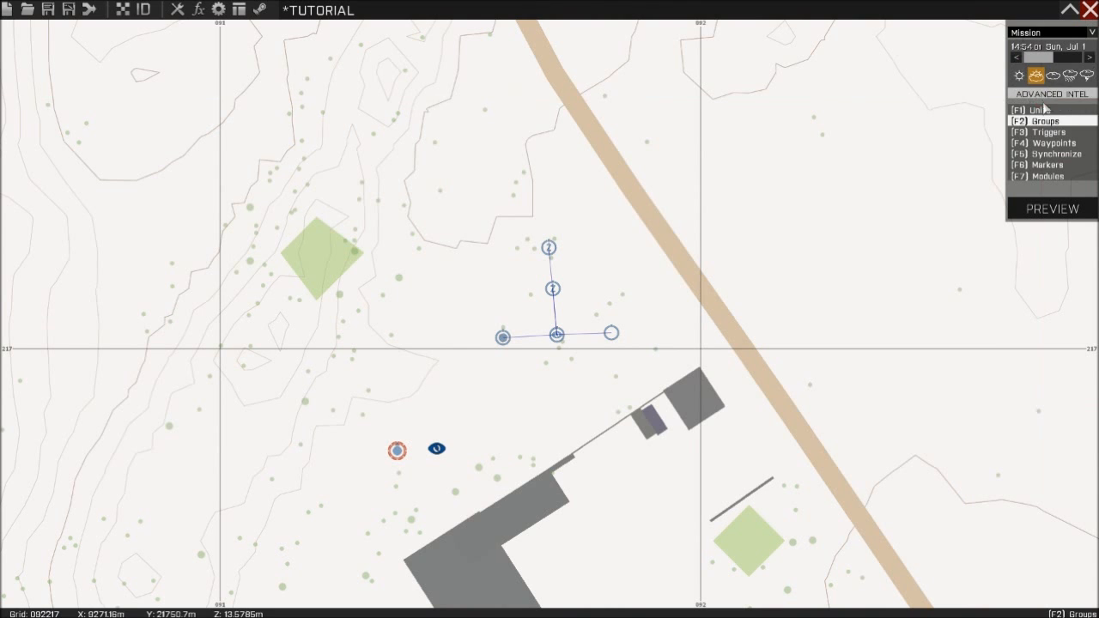
double_click(438, 448)
click(384, 295)
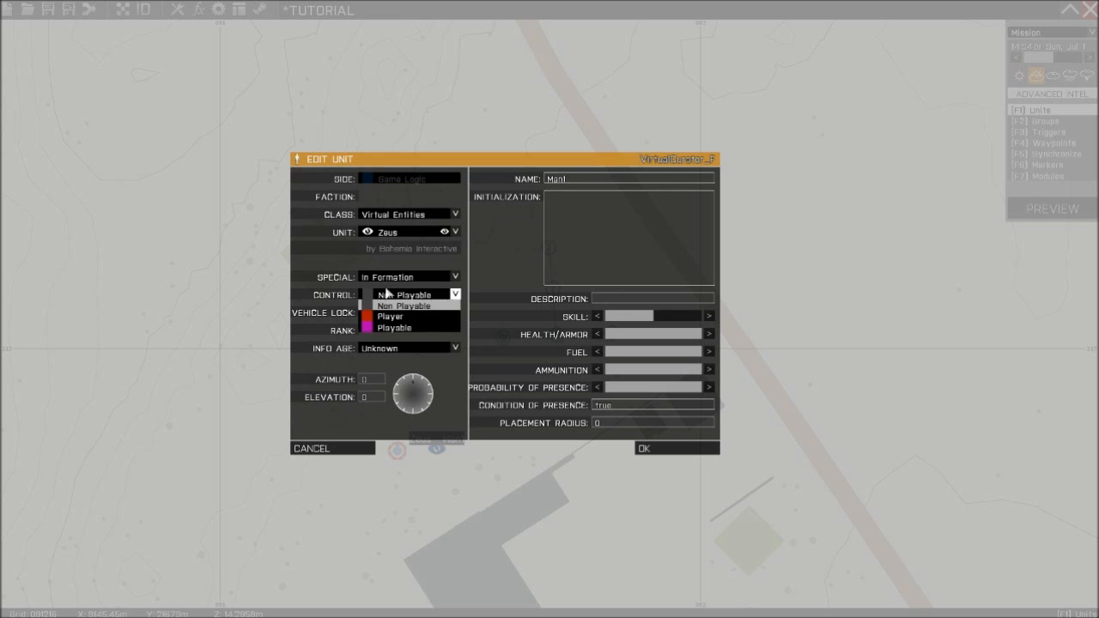
click(390, 316)
click(683, 450)
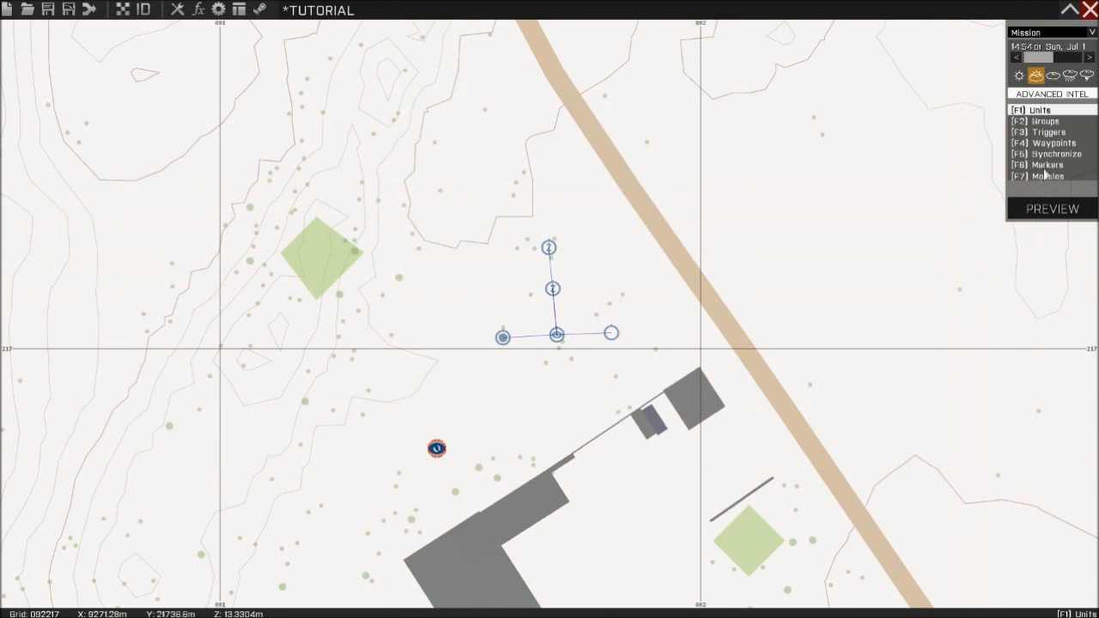
Synchronize the Zeus entity with the Game Master module and move it directly south of that module
click(1044, 156)
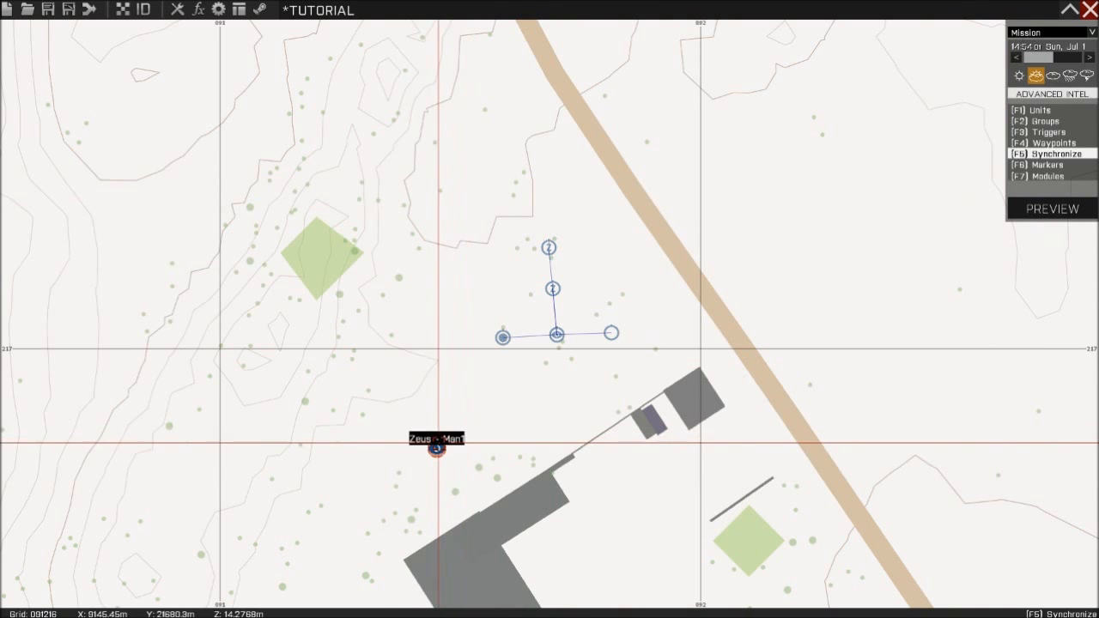
drag(436, 449, 557, 334)
click(1040, 110)
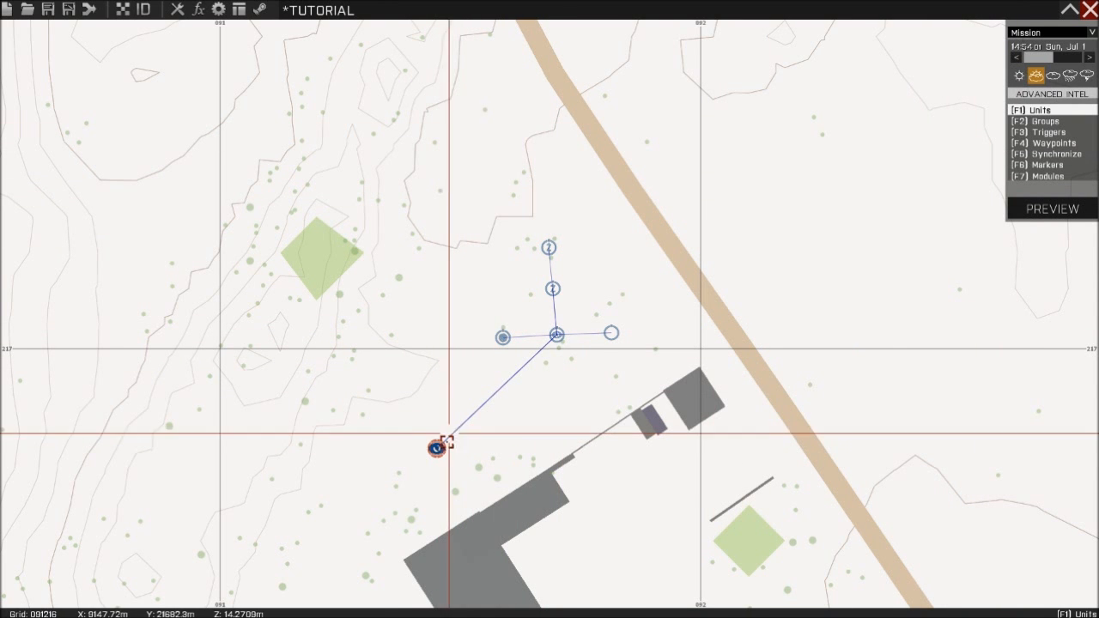
drag(436, 448, 559, 367)
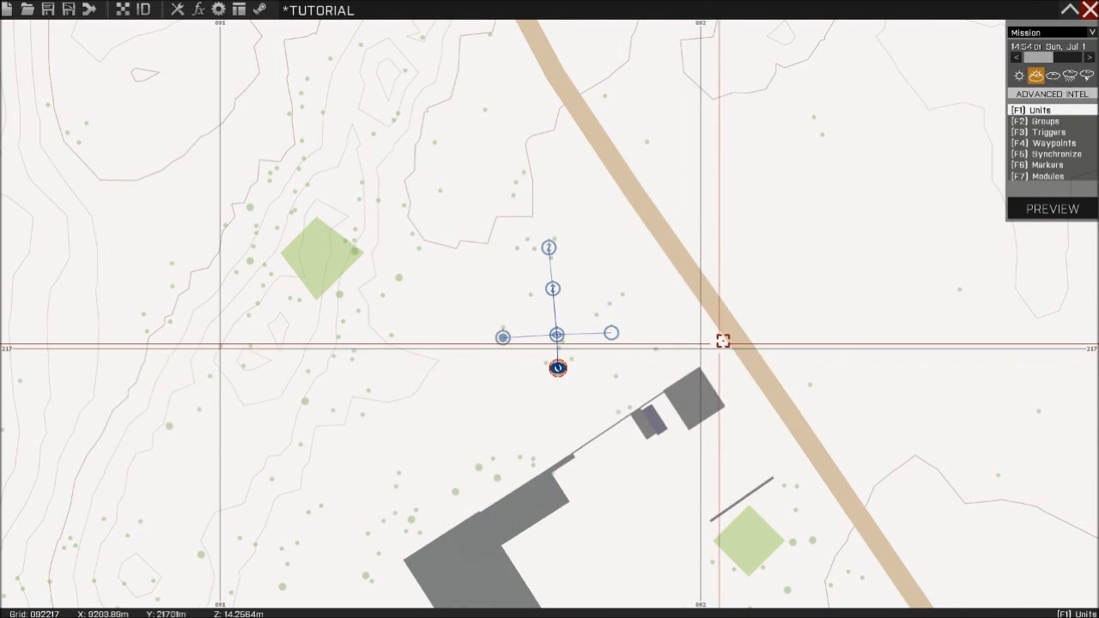
Set Forced interface to Enabled in the Game Master module's settings
double_click(557, 334)
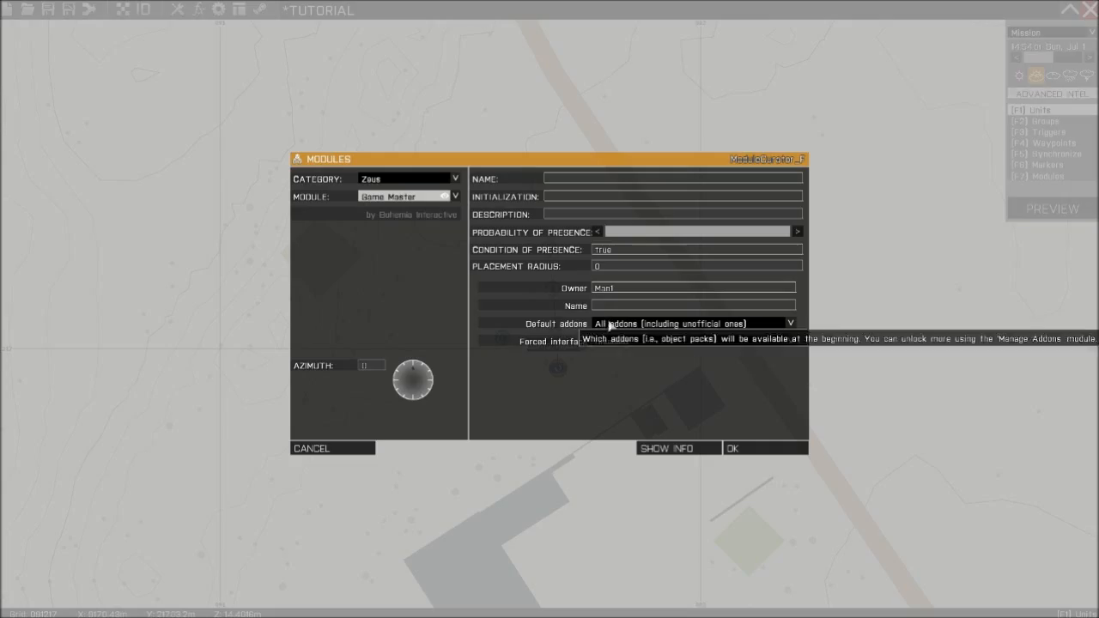
click(597, 343)
click(636, 353)
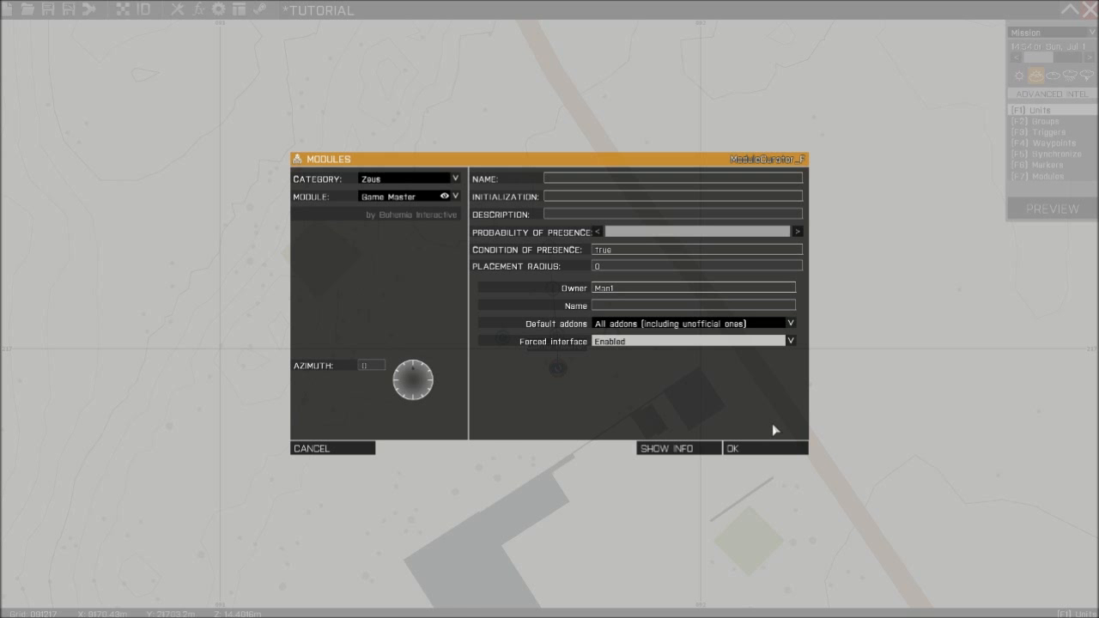
click(773, 447)
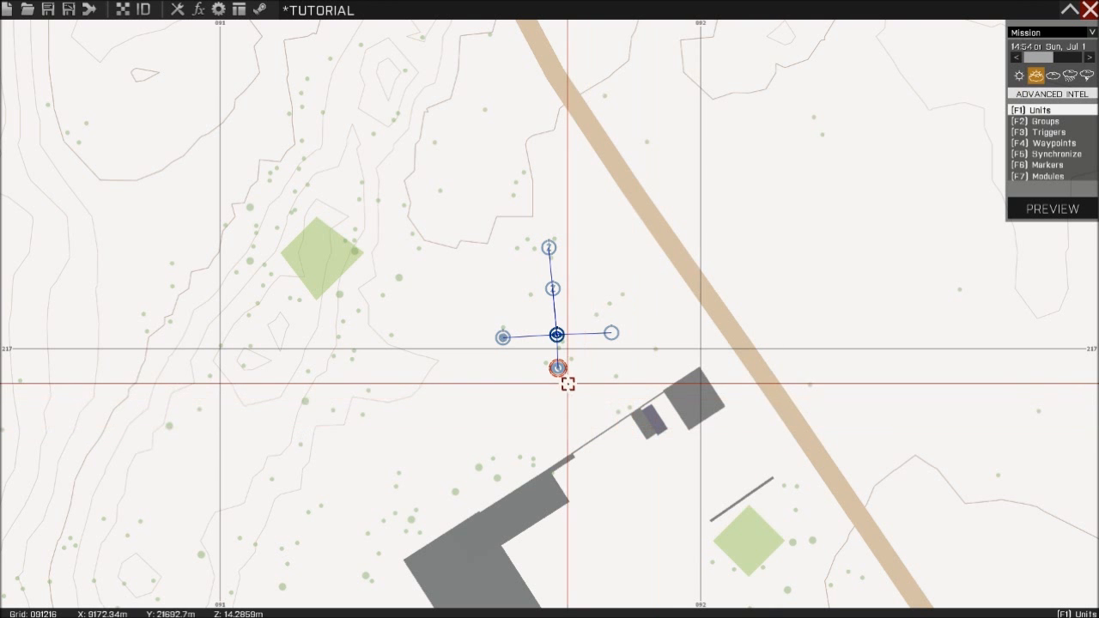
Insert a Playable BLUFOR NATO Rifleman of class Men beside the large building south of the modules
right_drag(589, 387, 513, 237)
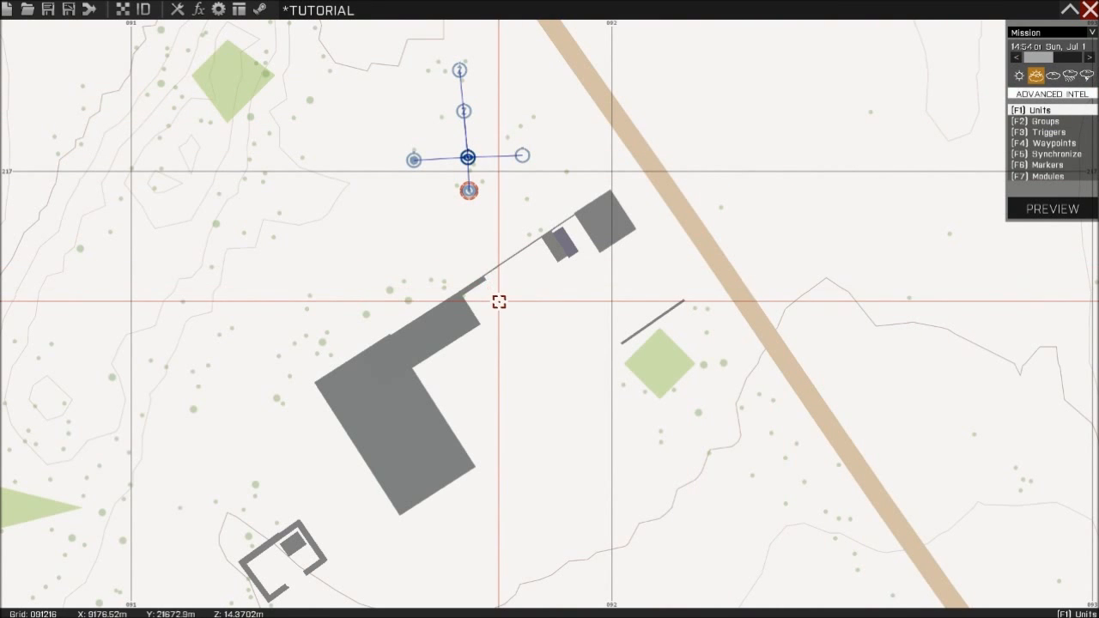
double_click(496, 301)
click(417, 179)
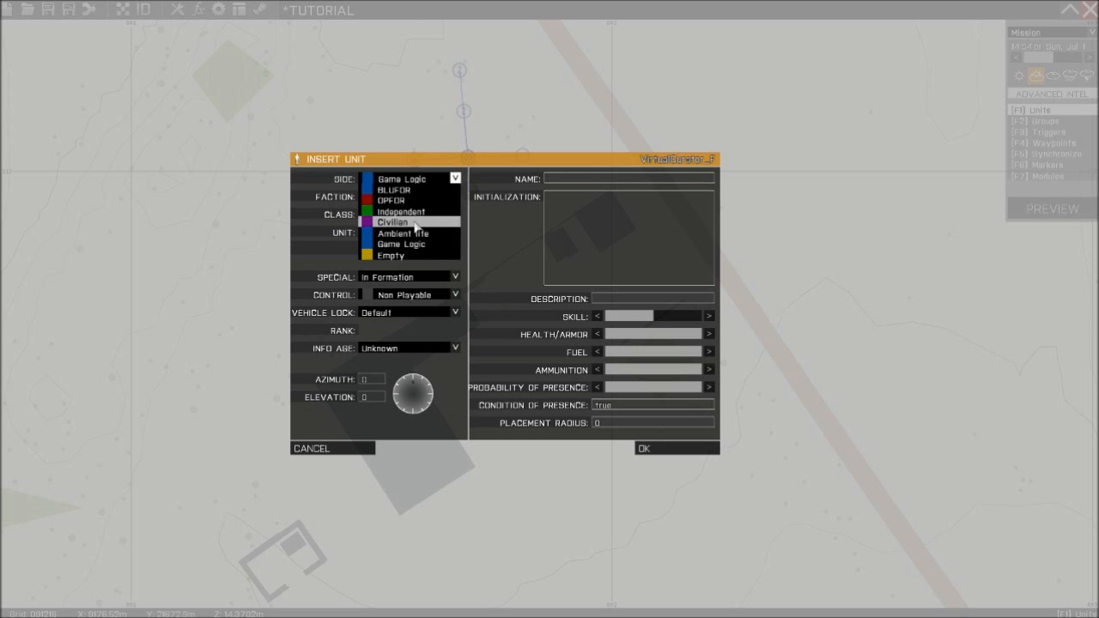
click(412, 190)
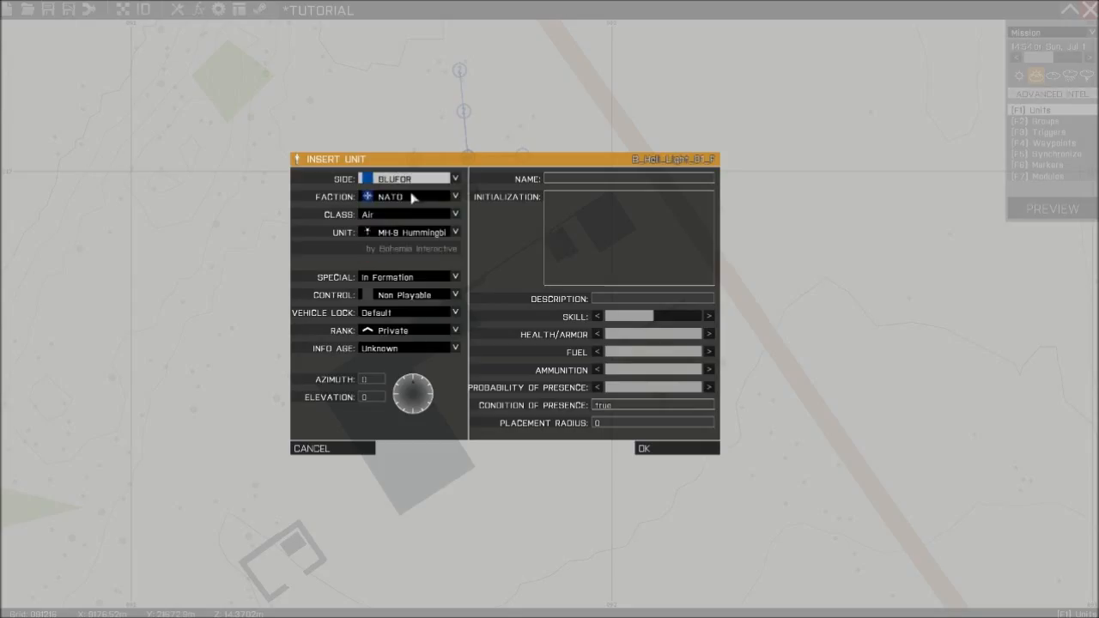
click(403, 213)
click(402, 266)
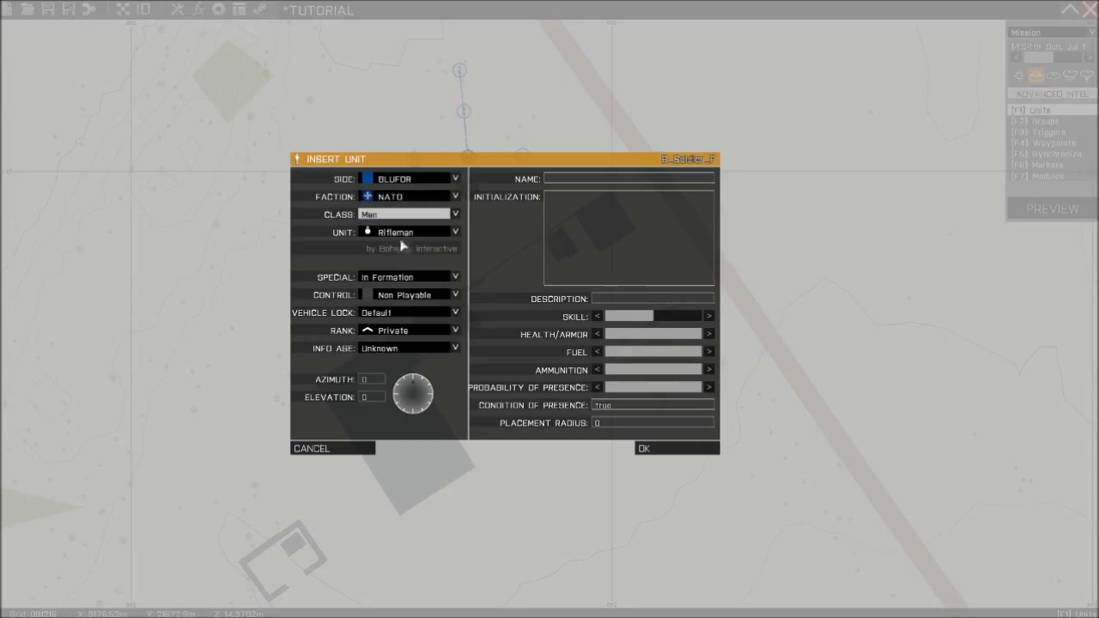
click(407, 297)
click(405, 329)
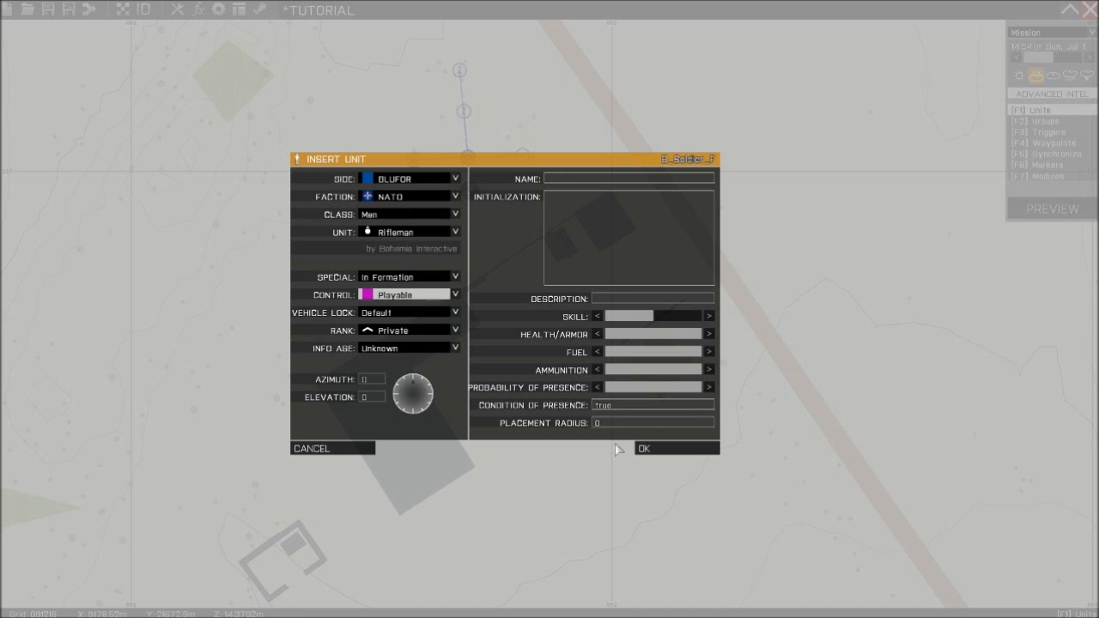
click(656, 449)
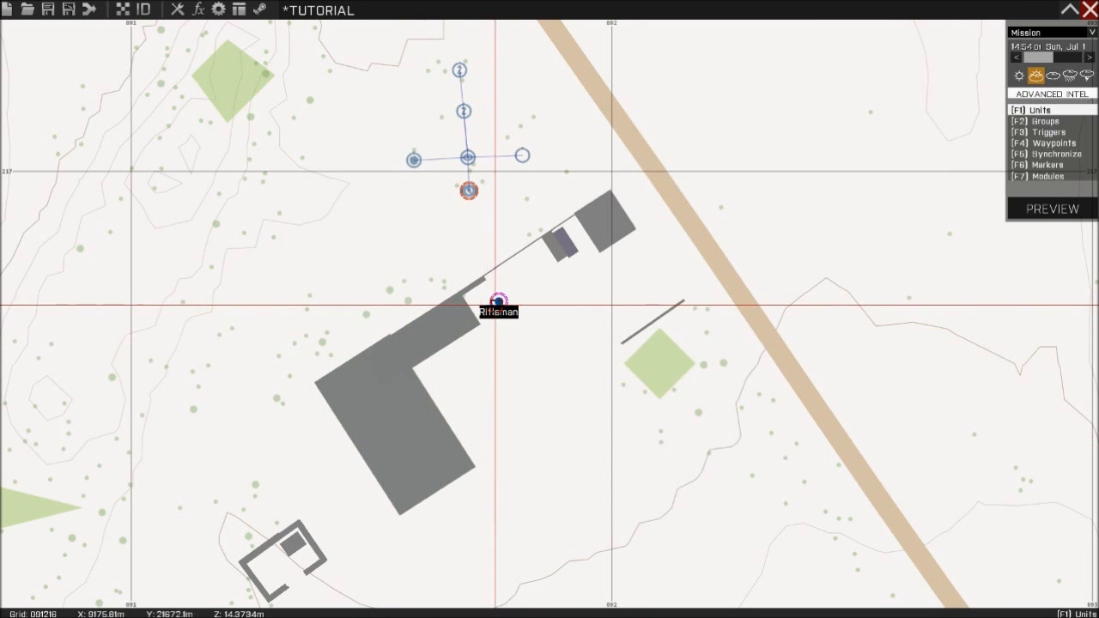
Duplicate the Rifleman twice to the northeast beside the large building and set the control of the farthest copy to Playable
click(499, 302)
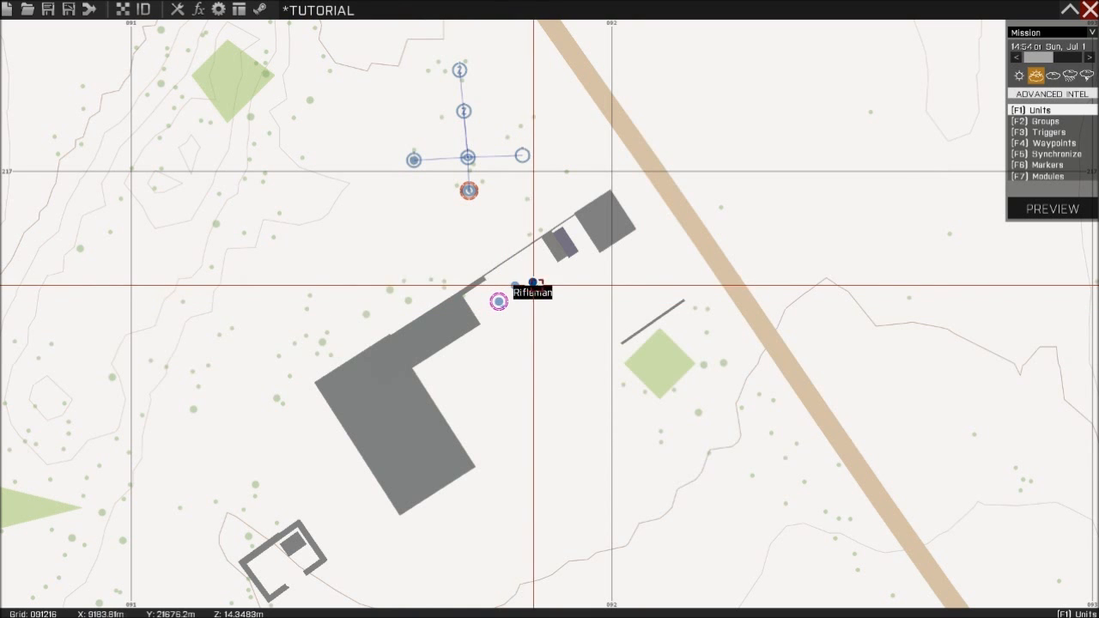
double_click(499, 302)
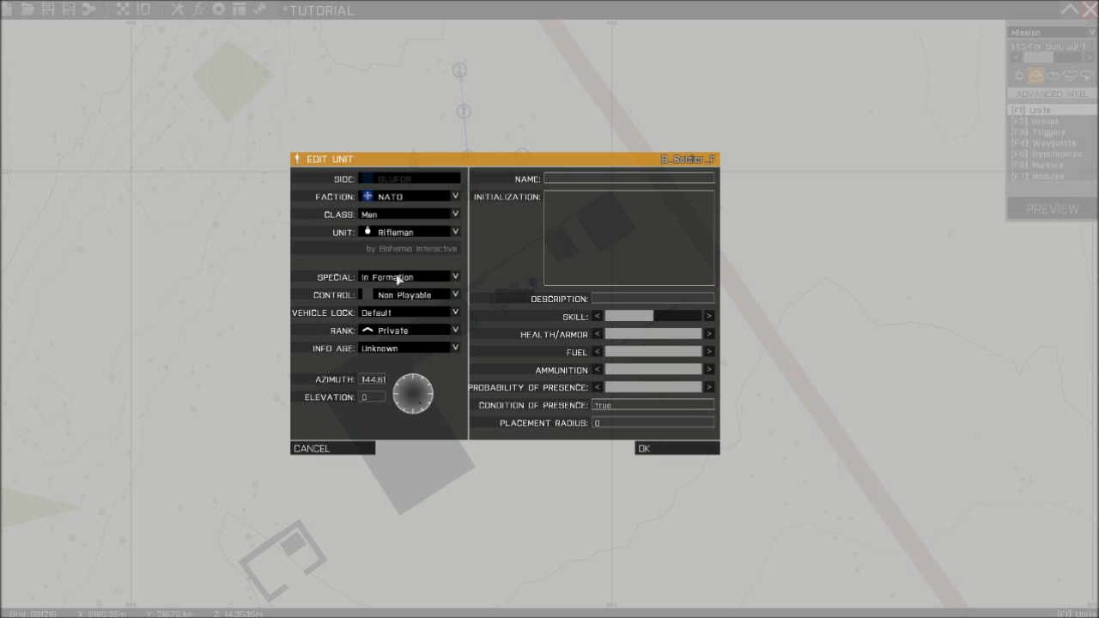
click(400, 294)
click(394, 328)
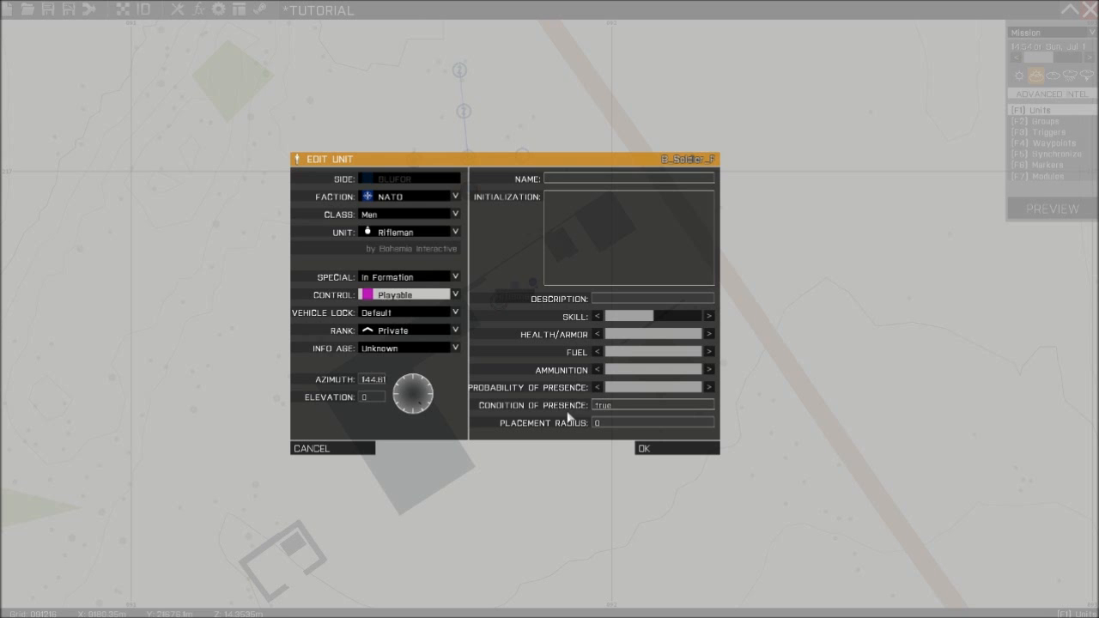
click(643, 449)
Set the middle Rifleman's control to Playable and move the unit slightly south so the three soldiers form a straight line
double_click(515, 283)
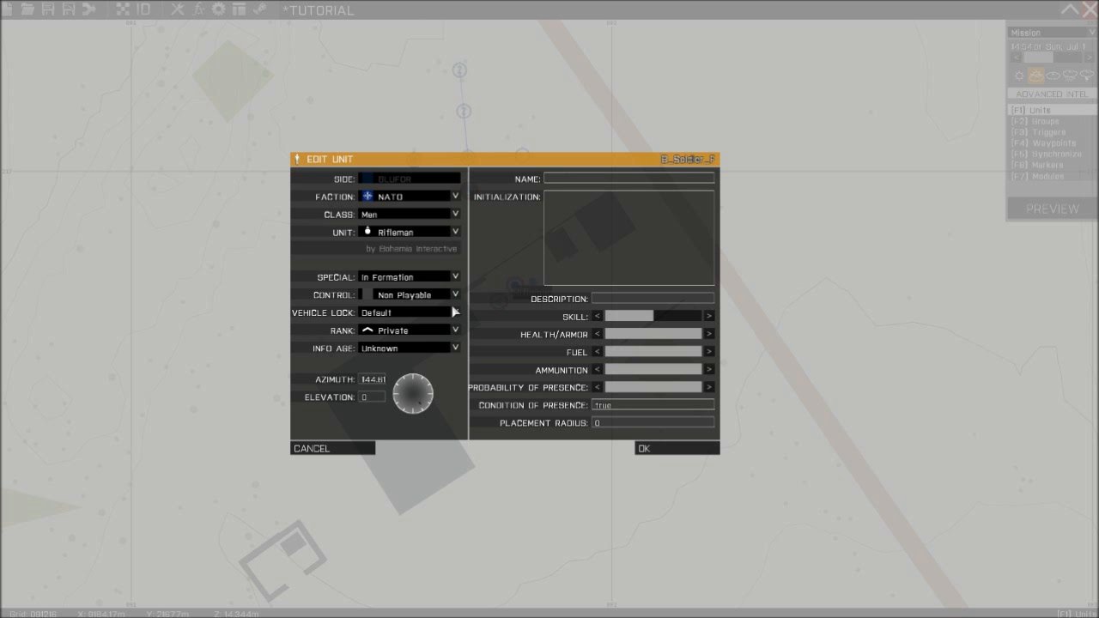
click(429, 295)
click(412, 328)
click(661, 448)
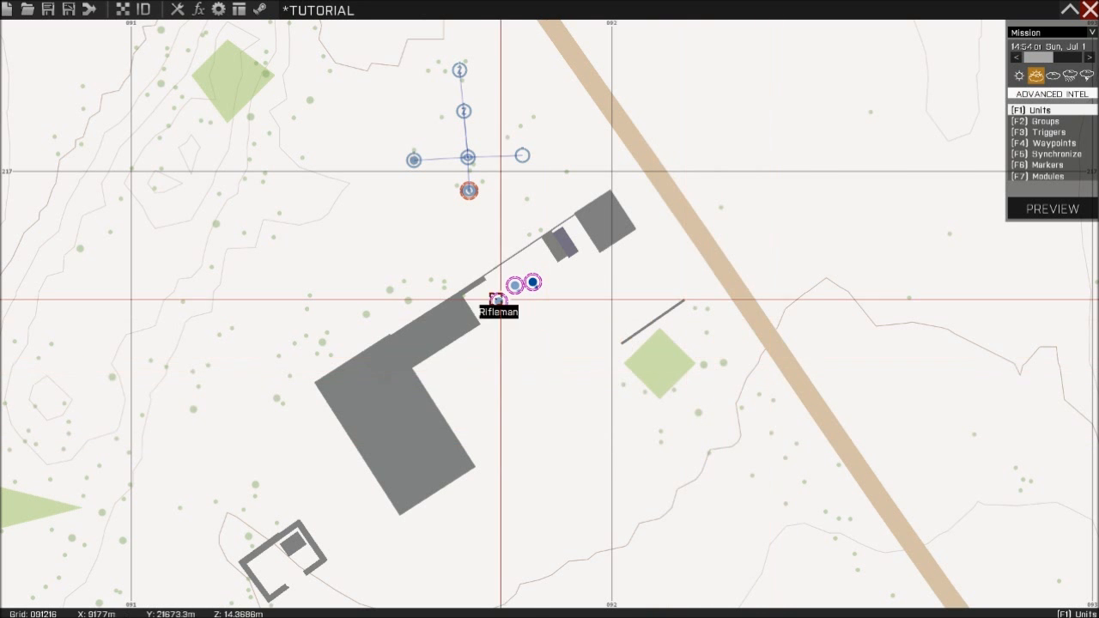
drag(513, 284, 516, 290)
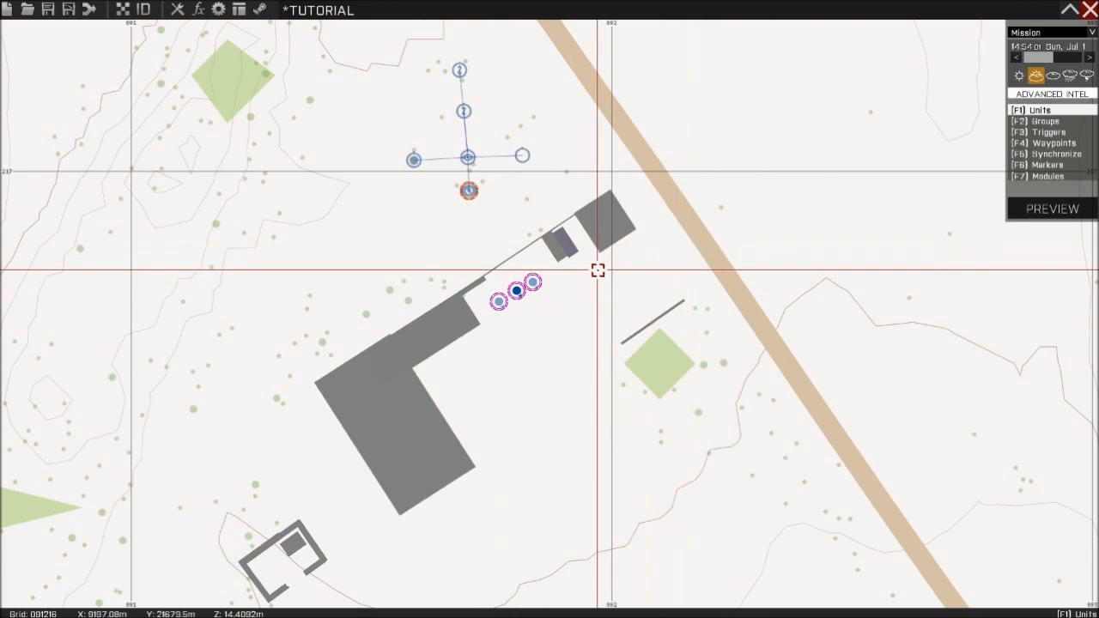
Preview the mission to test the Zeus player and the three playable Riflemen
scroll(504, 284, up, 3)
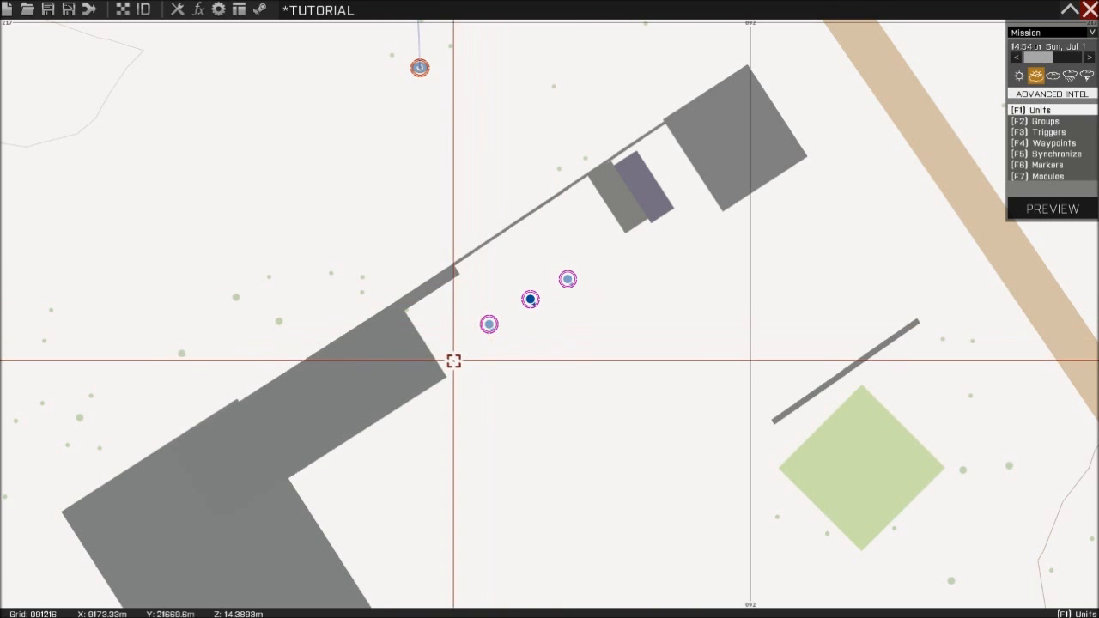
scroll(567, 340, down, 4)
right_drag(563, 273, 603, 405)
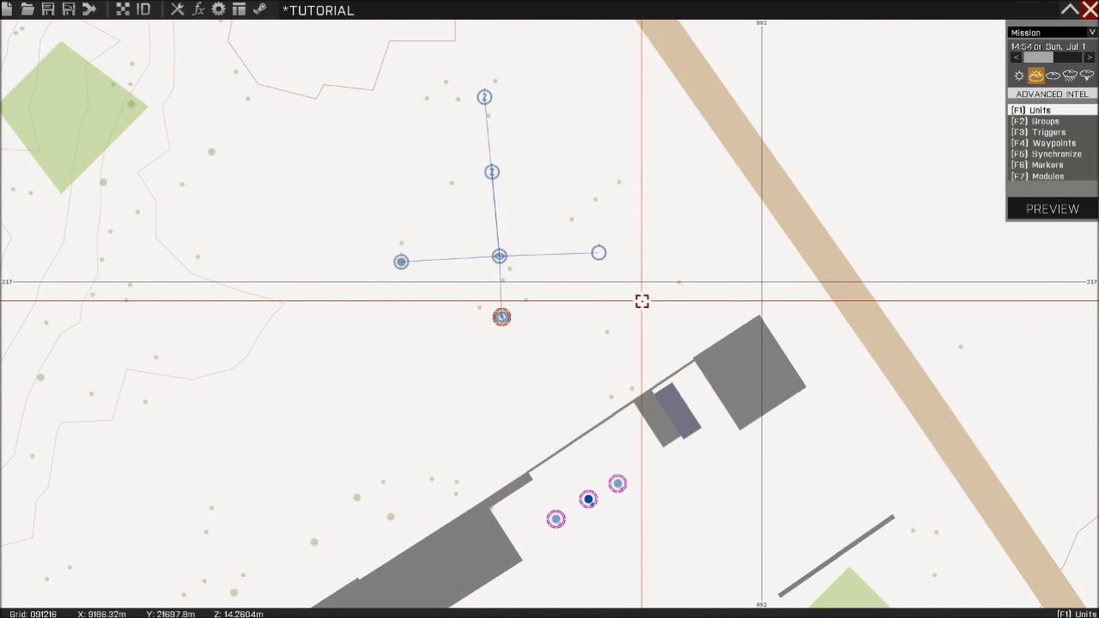
click(1037, 208)
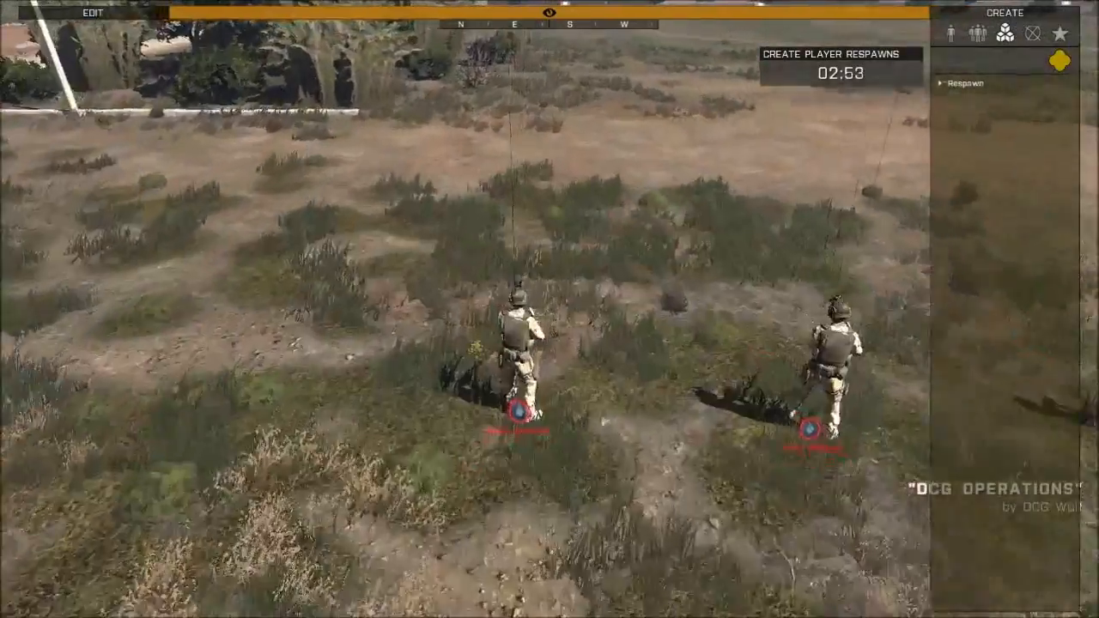
Place a Players (BLUFOR) respawn module on the open ground just in front of the three soldiers
right_drag(549, 369, 1061, 357)
right_drag(481, 369, 776, 377)
key(s)
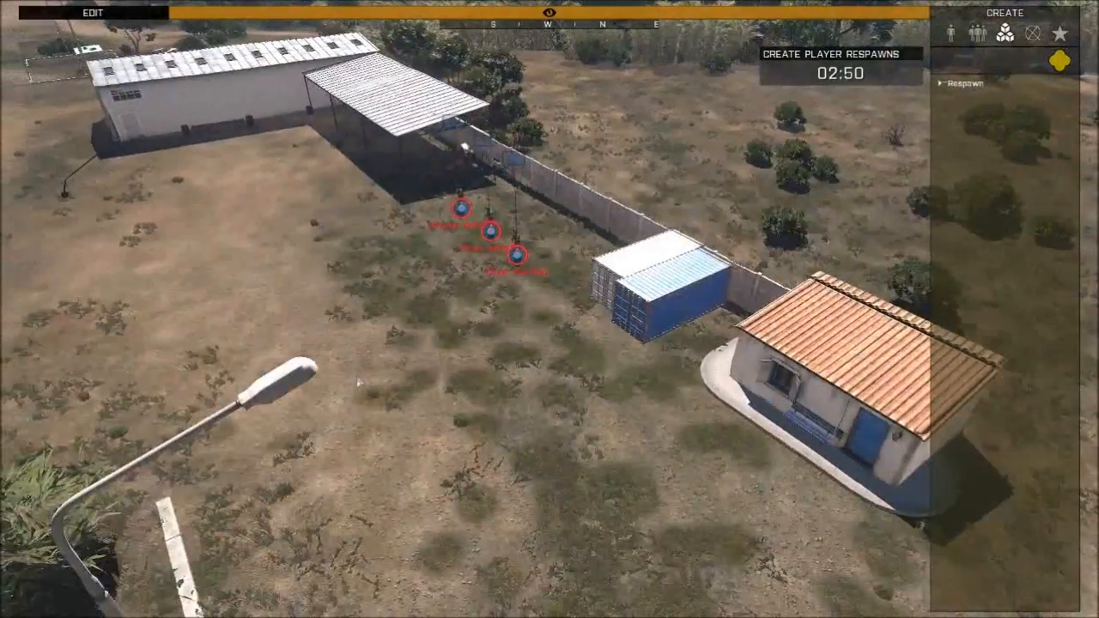
key(a)
right_drag(374, 335, 601, 434)
key(w)
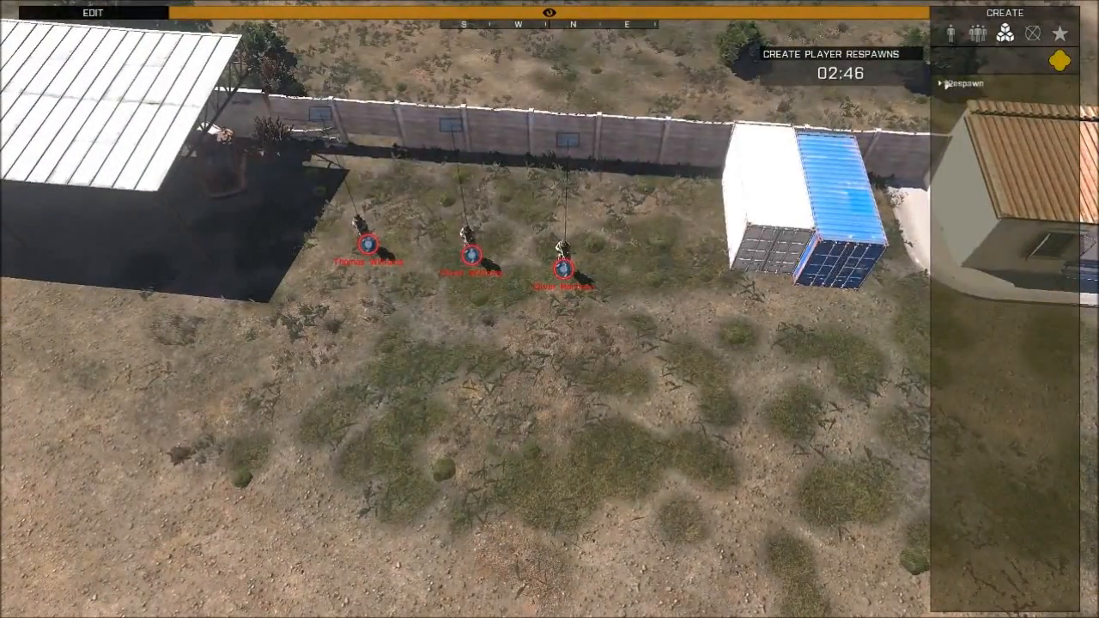
click(945, 84)
key(s)
key(w)
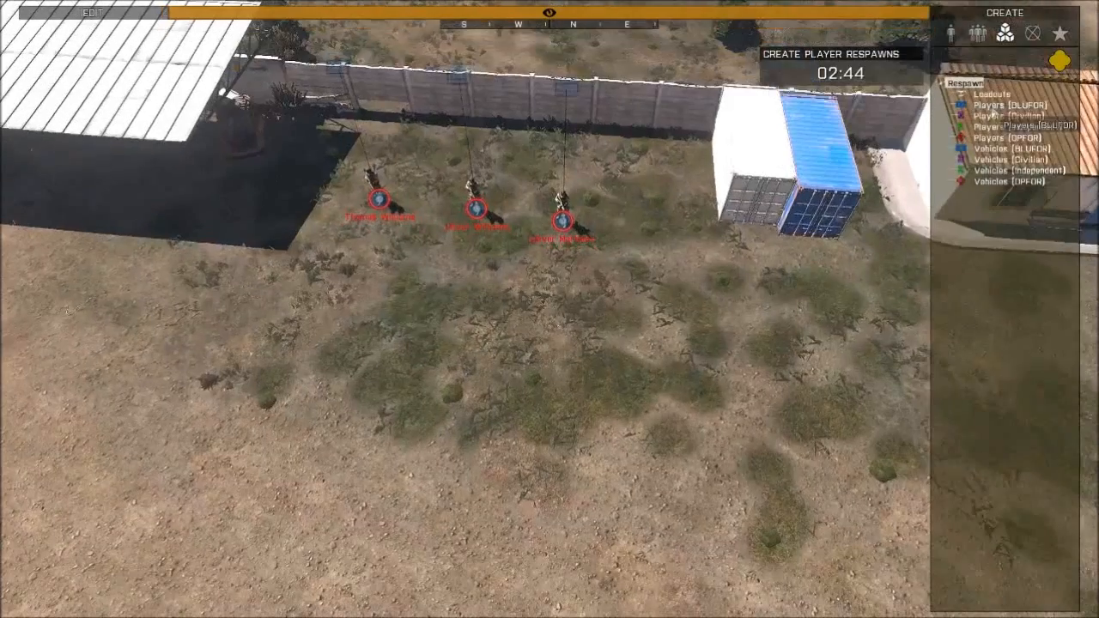
click(465, 292)
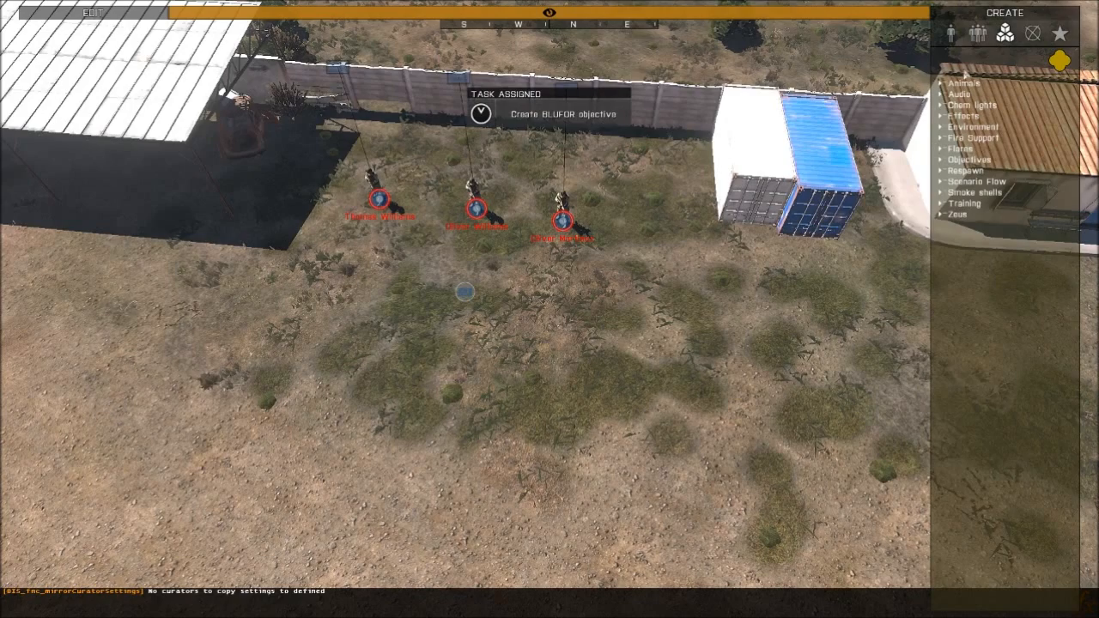
Examine the warehouse surroundings, the soldiers and the placed respawn point from above with the Zeus camera
right_drag(617, 341, 242, 235)
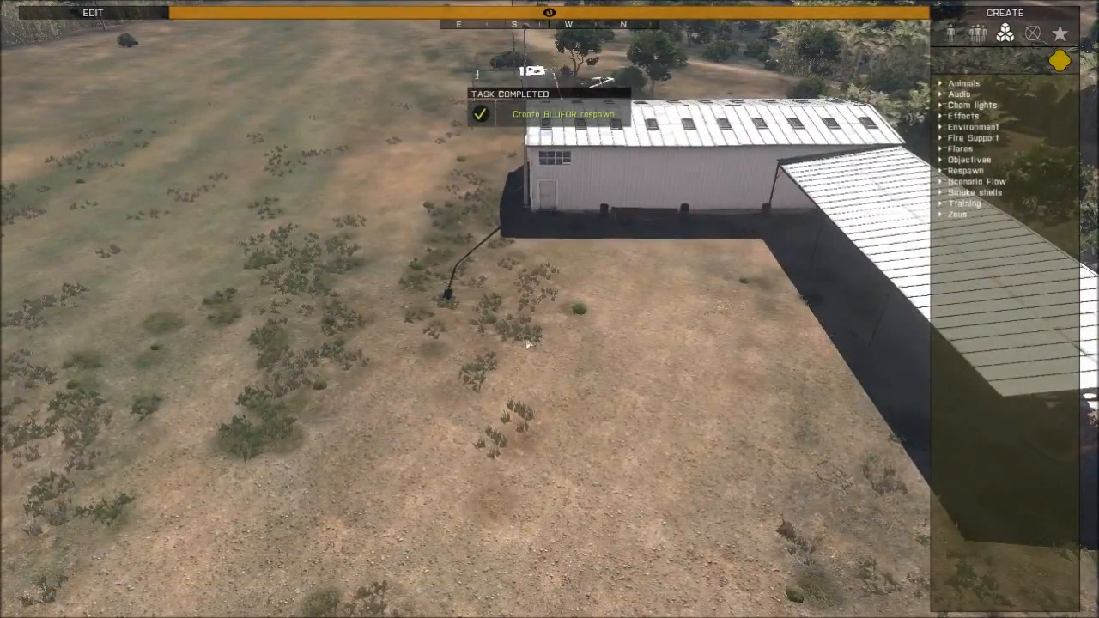
key(w)
key(a)
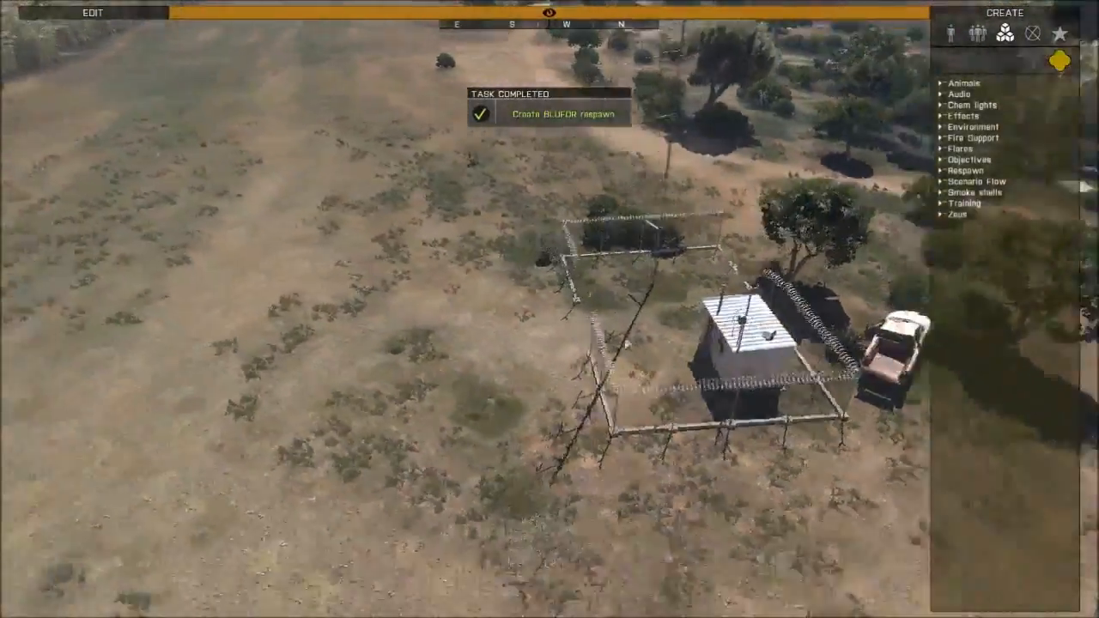
right_drag(605, 311, 1004, 454)
key(q)
key(w)
key(w)
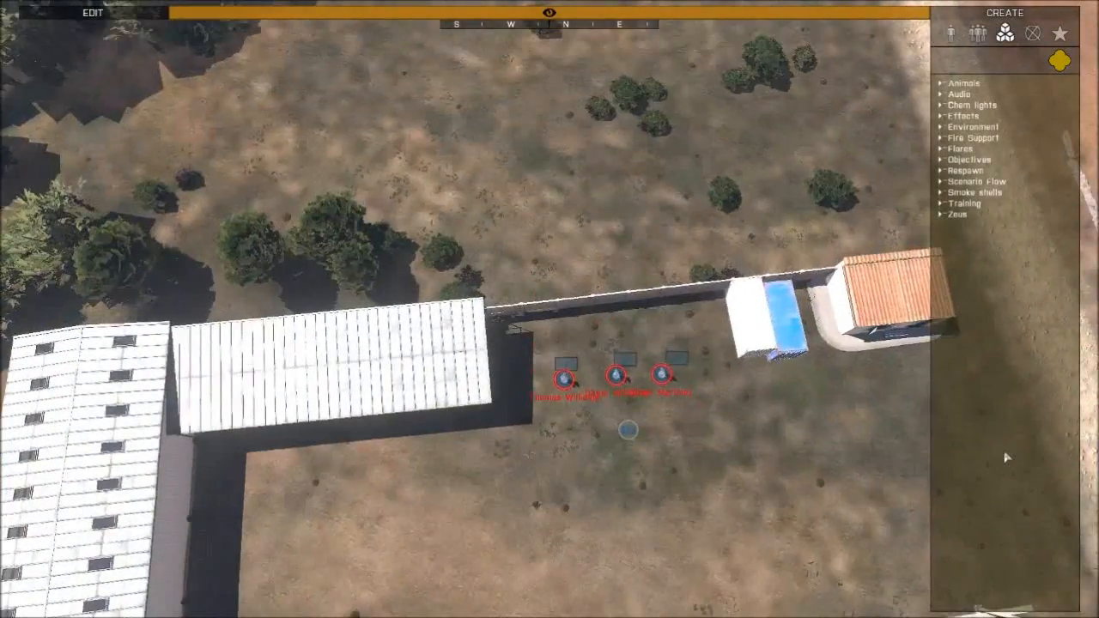
key(s)
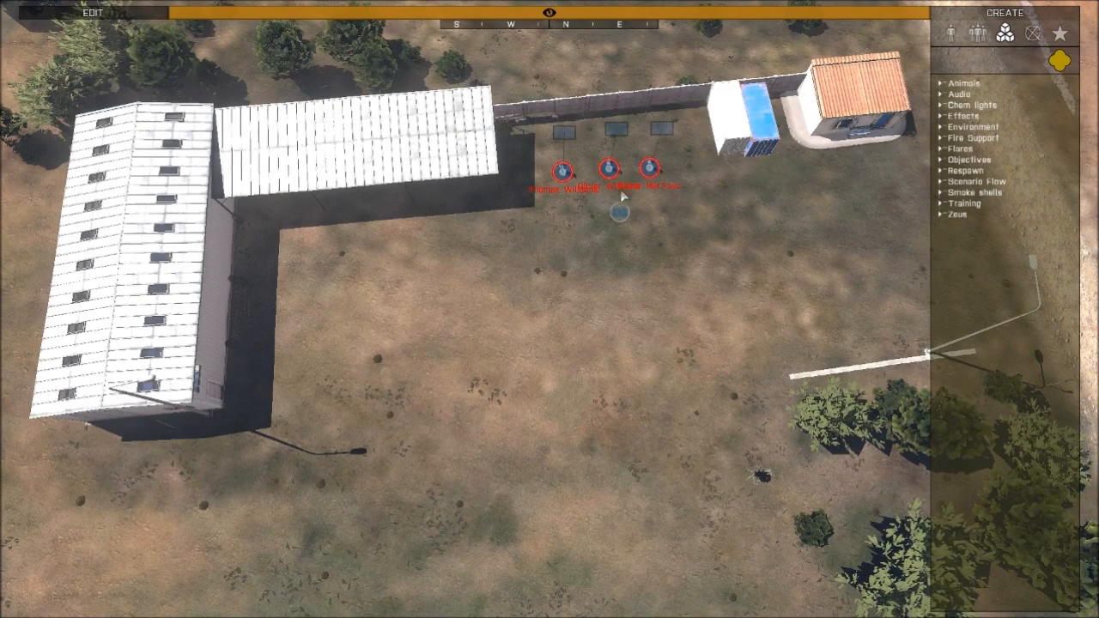
right_drag(525, 331, 555, 315)
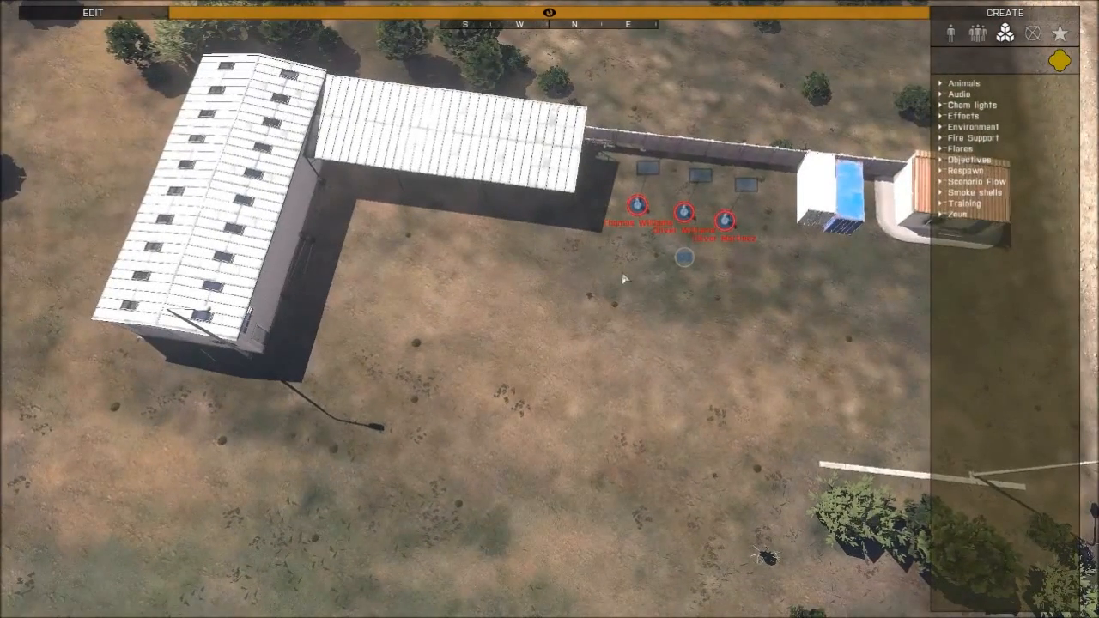
Abort the mission preview and return to the editor map
key(Escape)
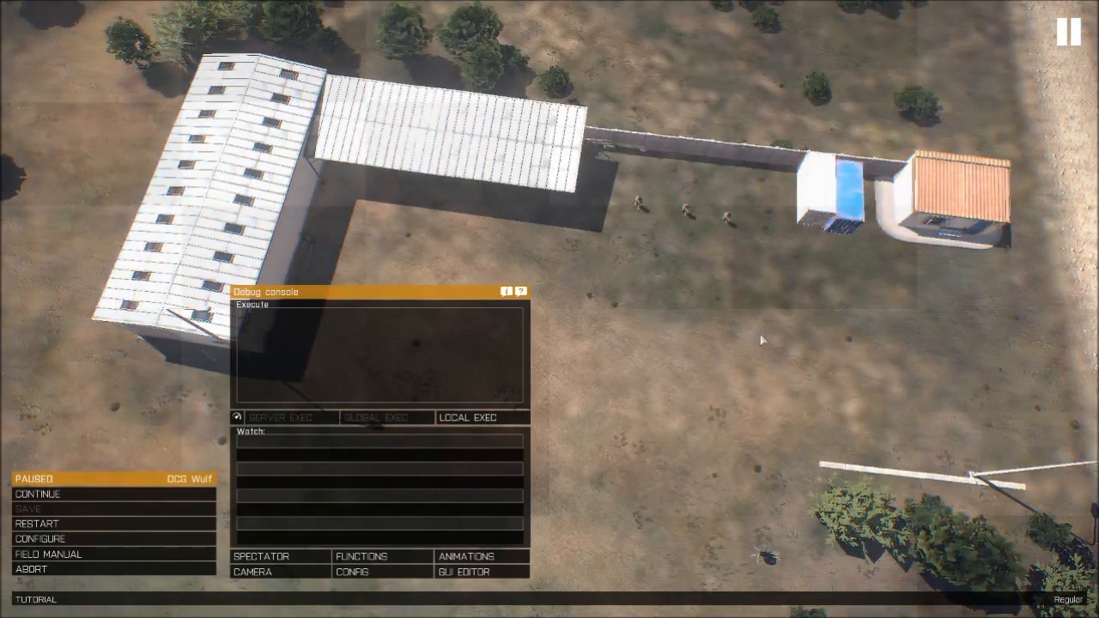
click(69, 568)
click(456, 301)
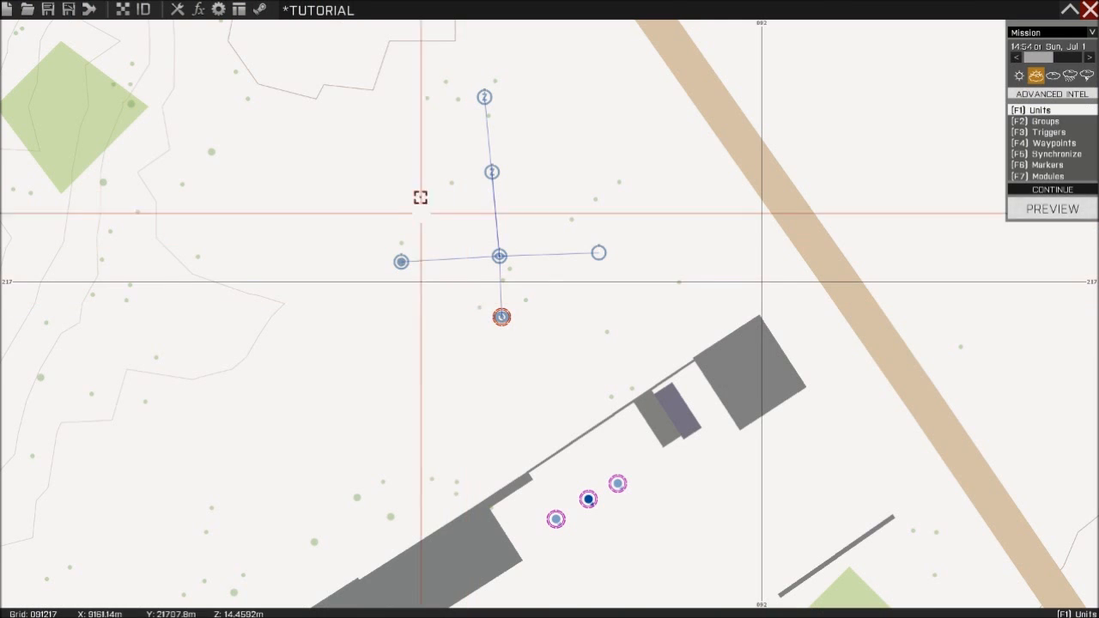
Leave the editor to quit Arma 3, and minimize the Steam library window
key(Escape)
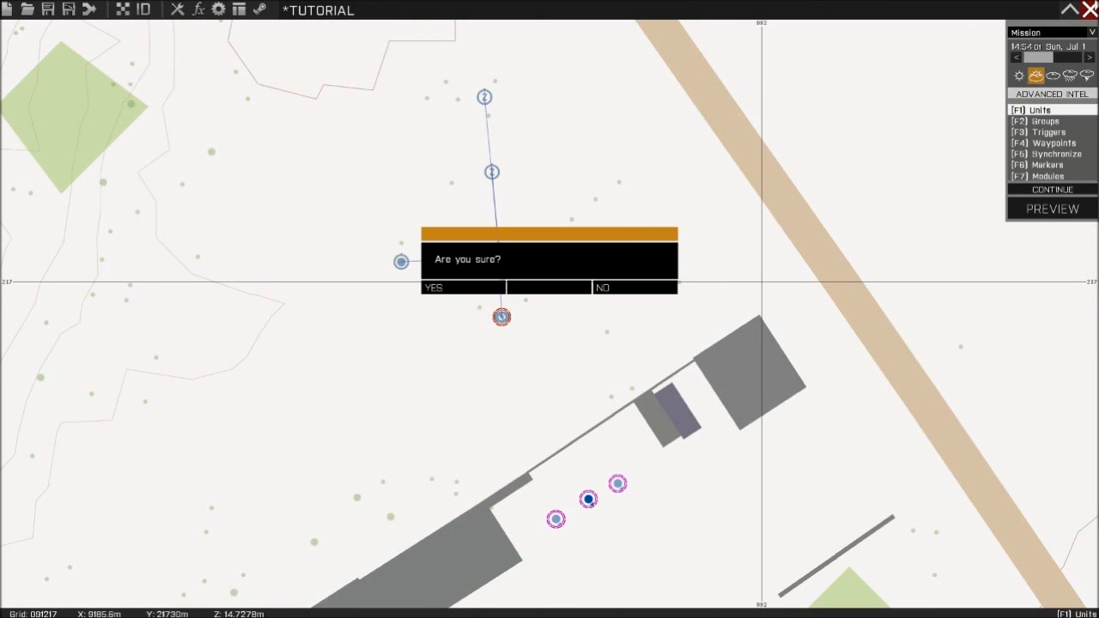
click(474, 288)
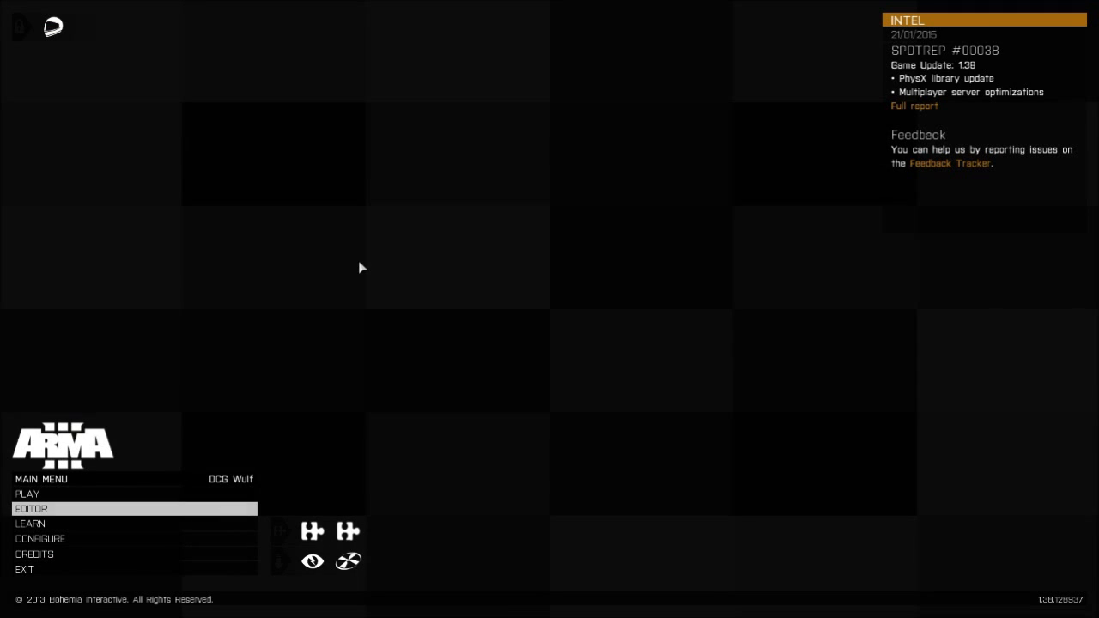
click(31, 570)
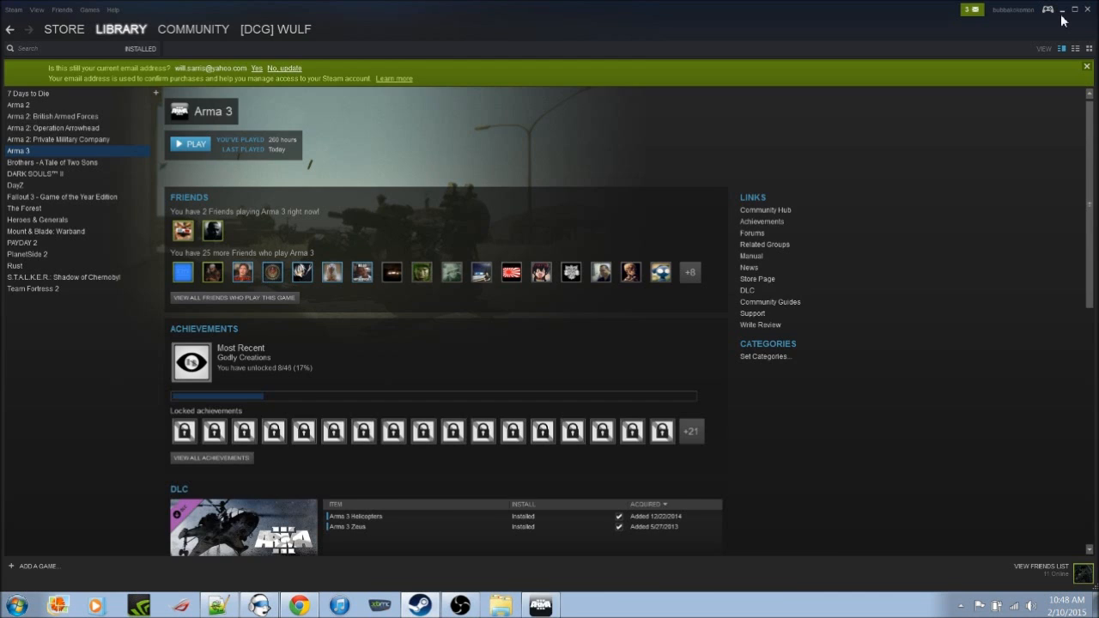
click(1061, 12)
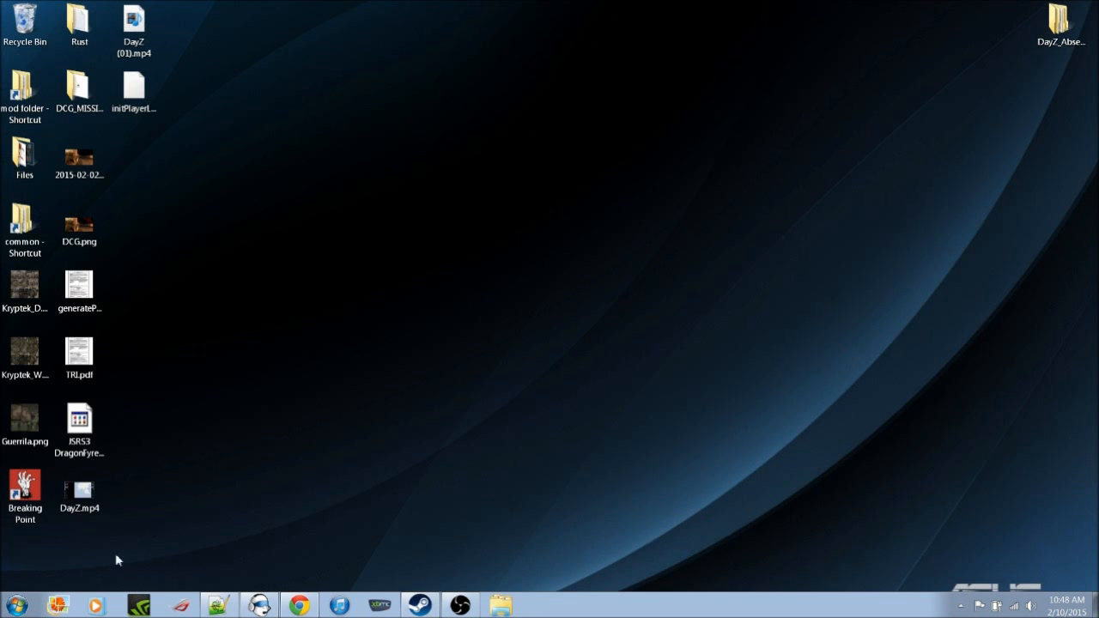
Open the TUTORIAL.Altis mission folder within the player profile's missions folder under Documents, Arma 3 - Other Profiles
click(16, 603)
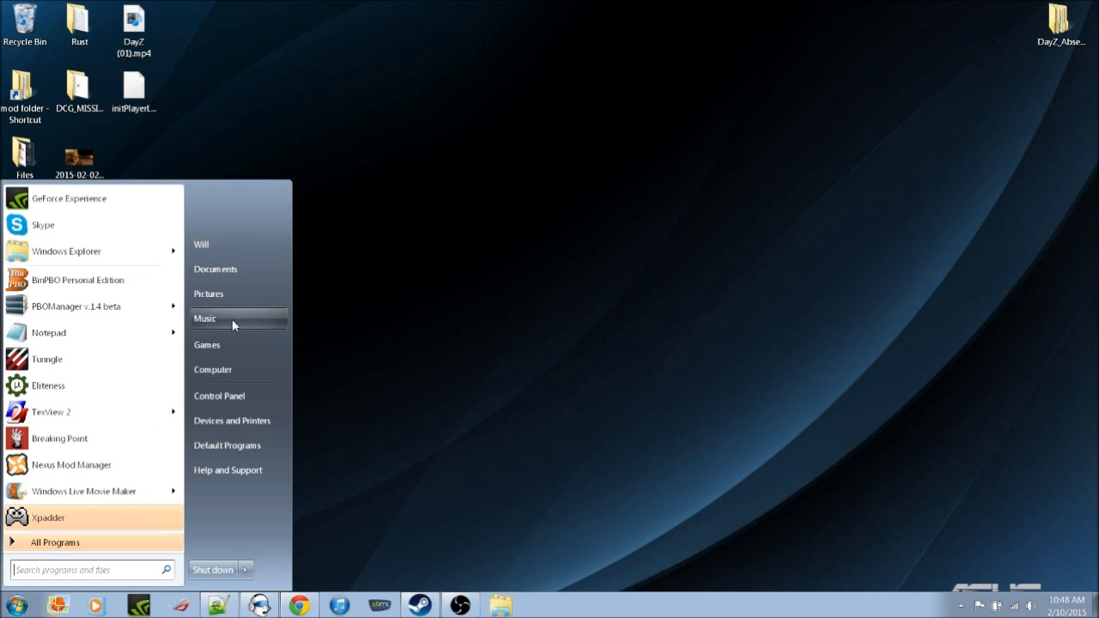
click(214, 269)
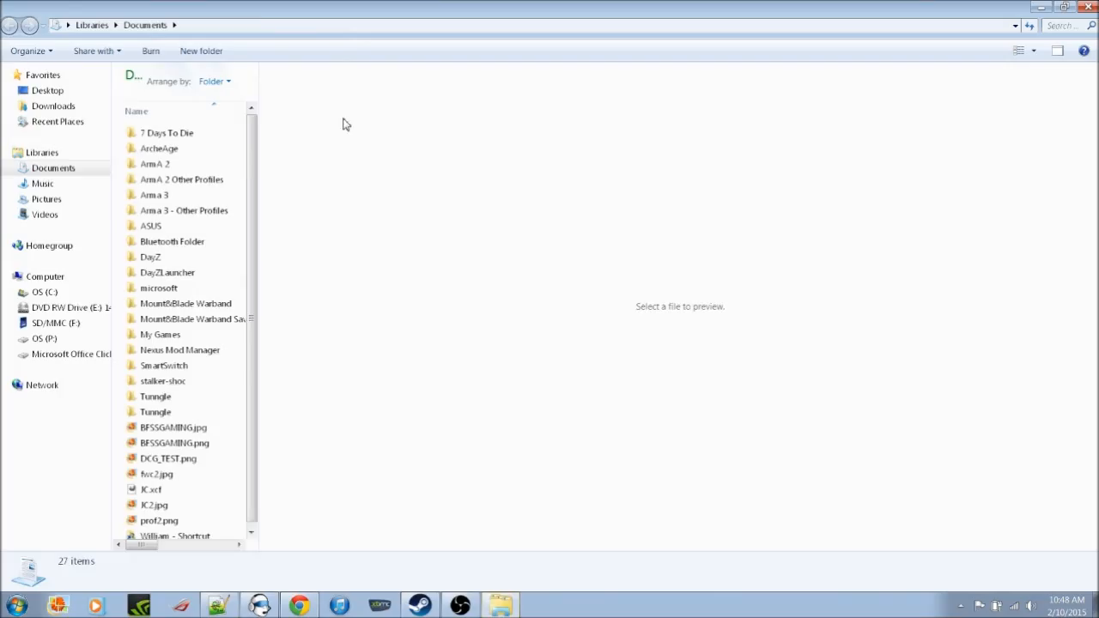
double_click(203, 212)
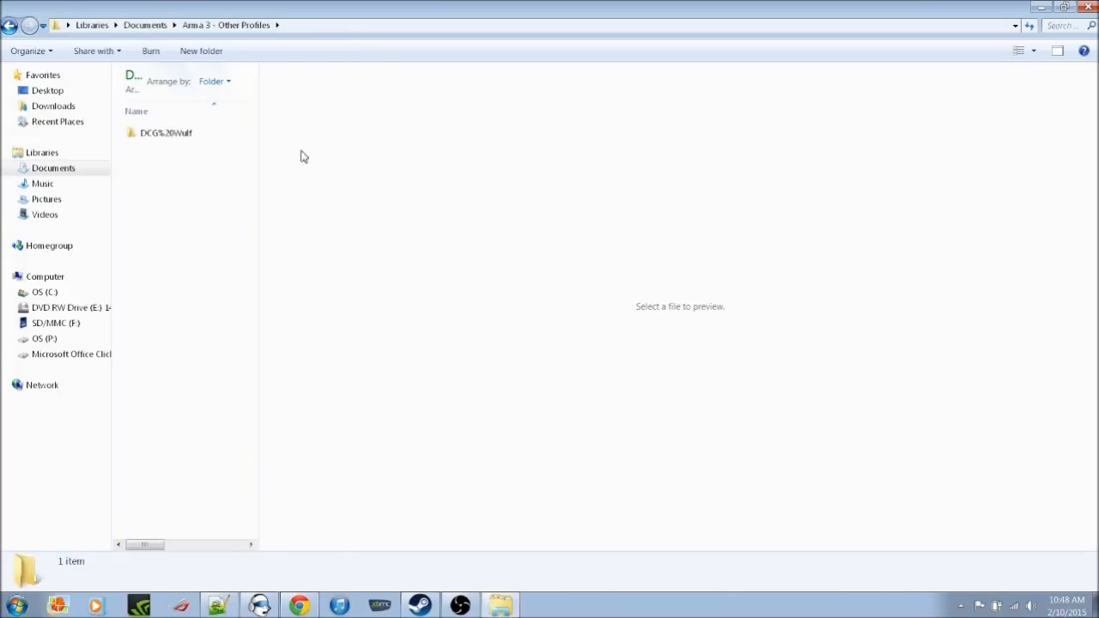
double_click(206, 135)
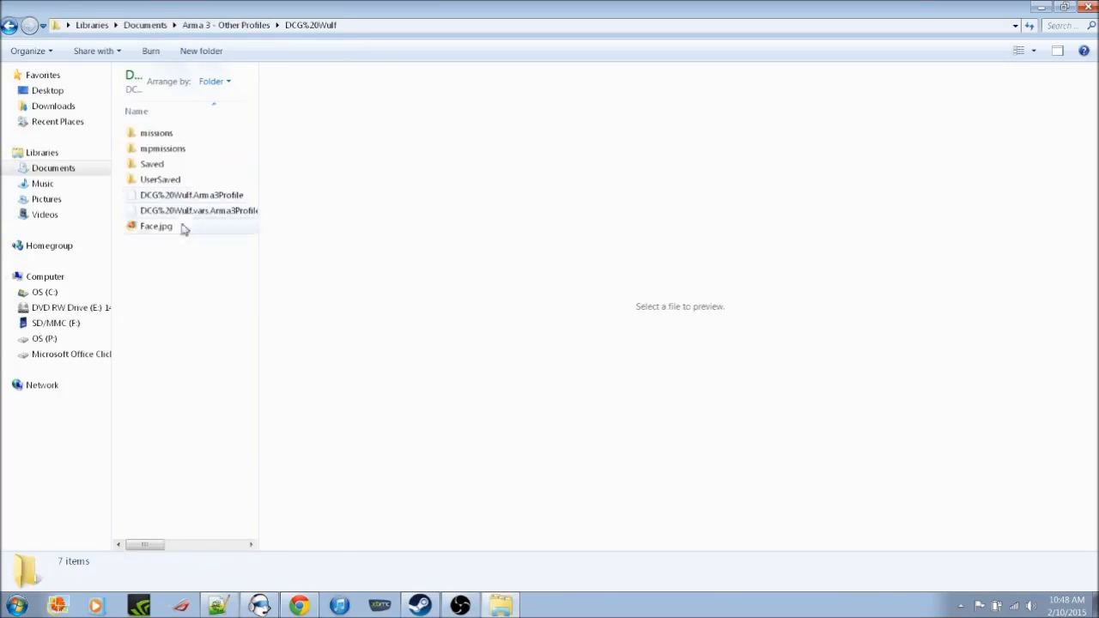
double_click(166, 135)
double_click(167, 304)
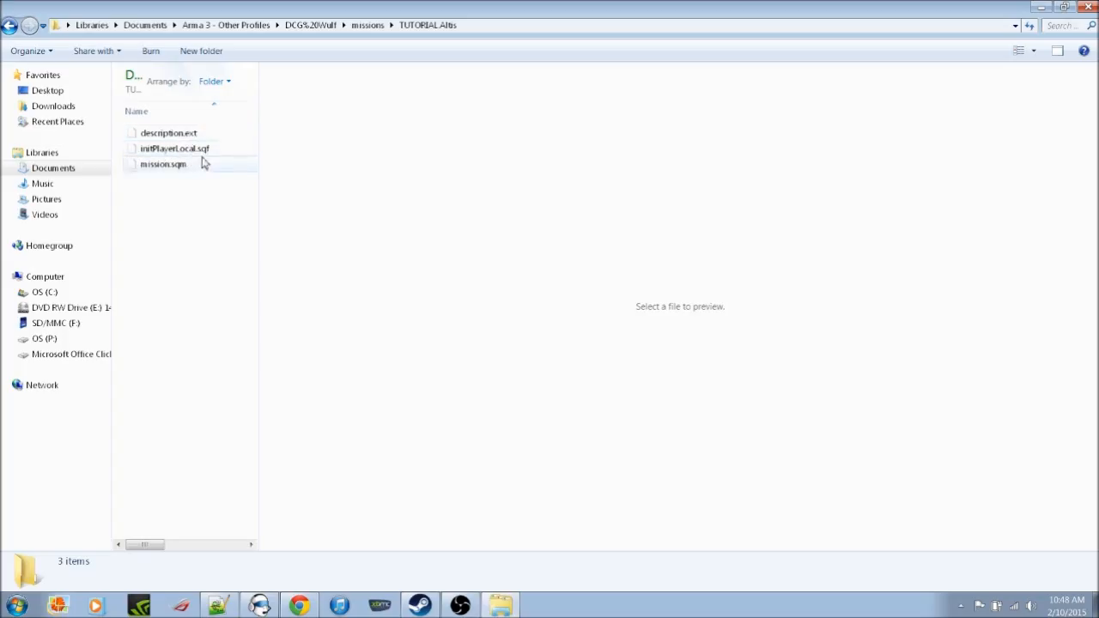
Open initPlayerLocal.sqf in Notepad++ and read through its enableFatigue line and its full MPRespawn event handler line
click(217, 606)
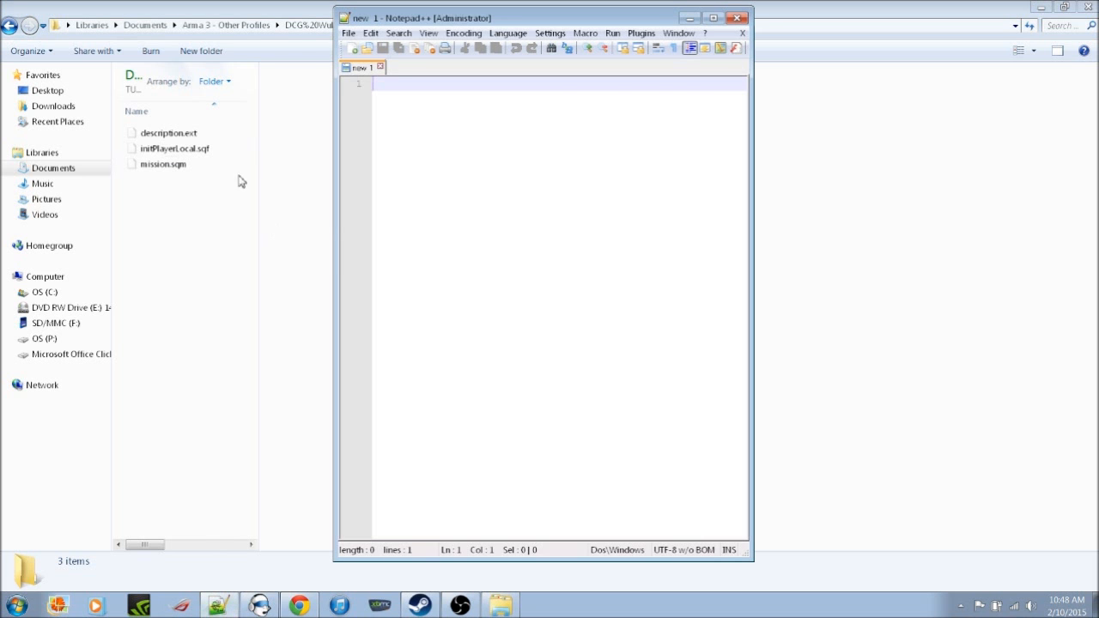
drag(180, 153, 397, 108)
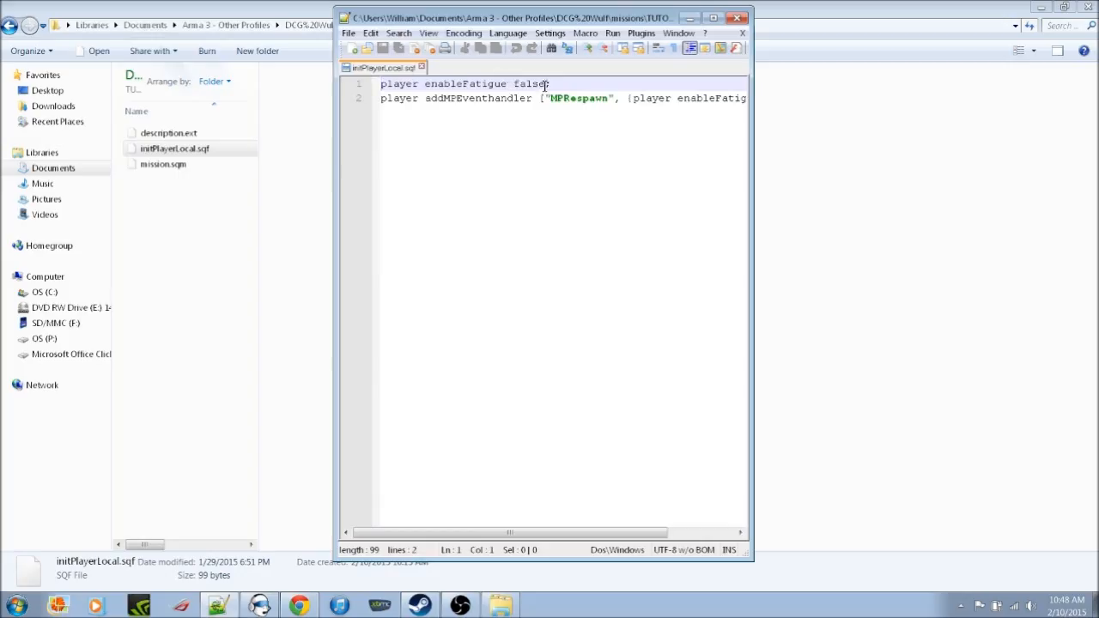
drag(549, 86, 388, 87)
click(396, 86)
drag(392, 96, 512, 102)
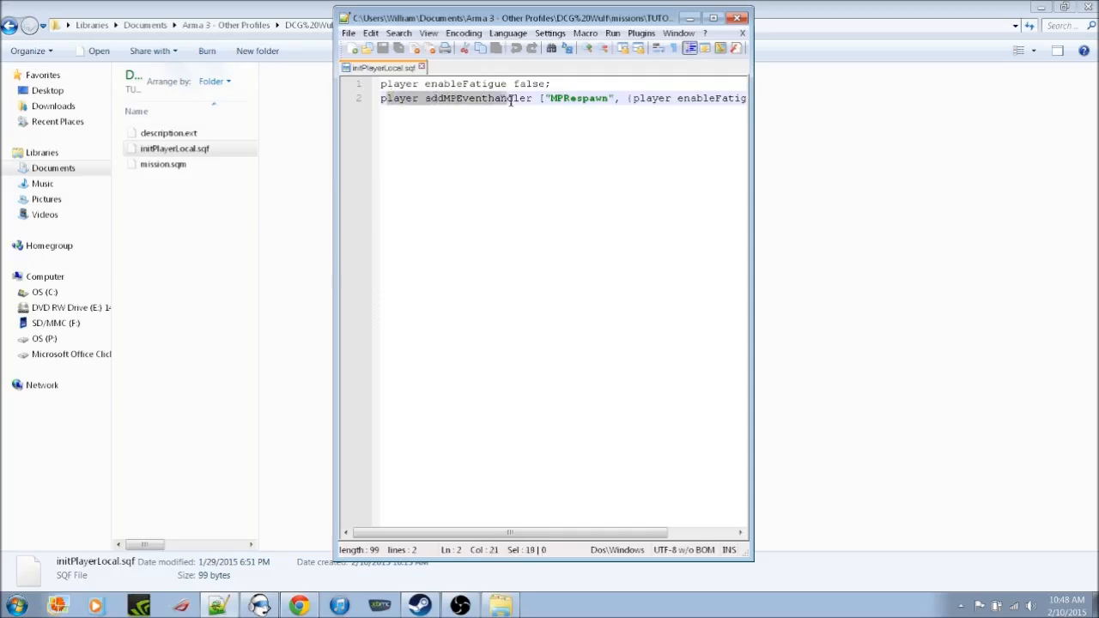
click(521, 100)
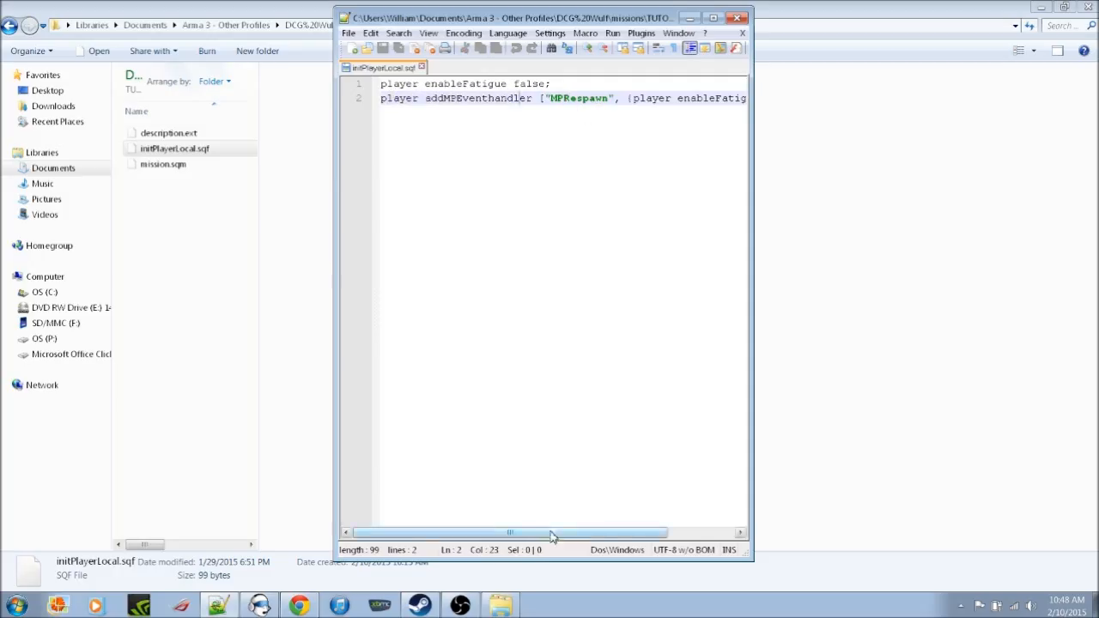
drag(552, 533, 682, 520)
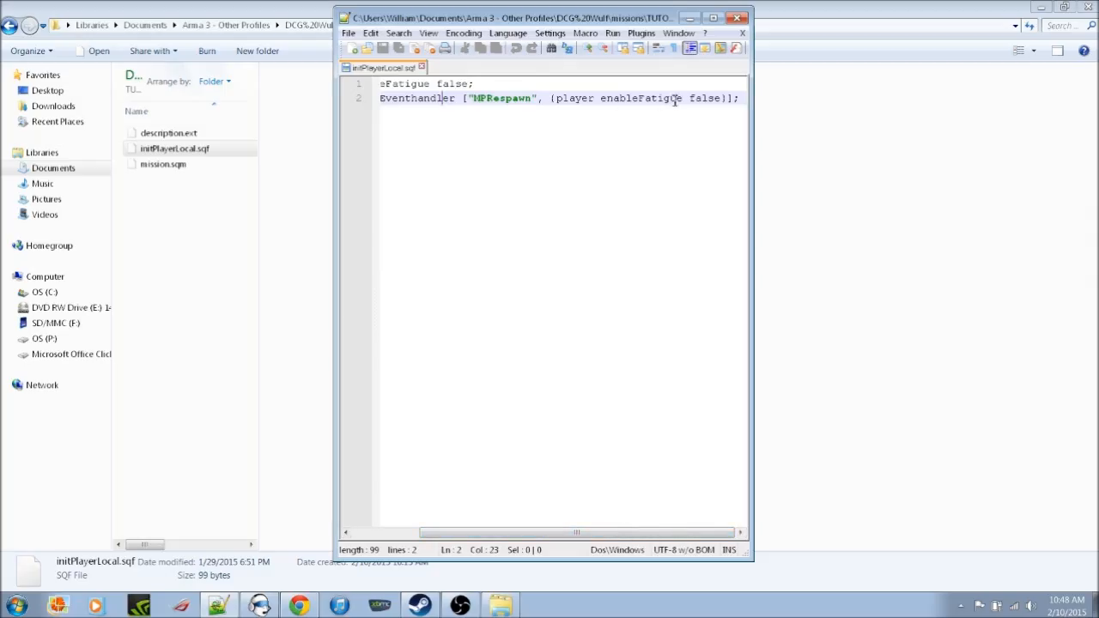
drag(644, 531, 543, 532)
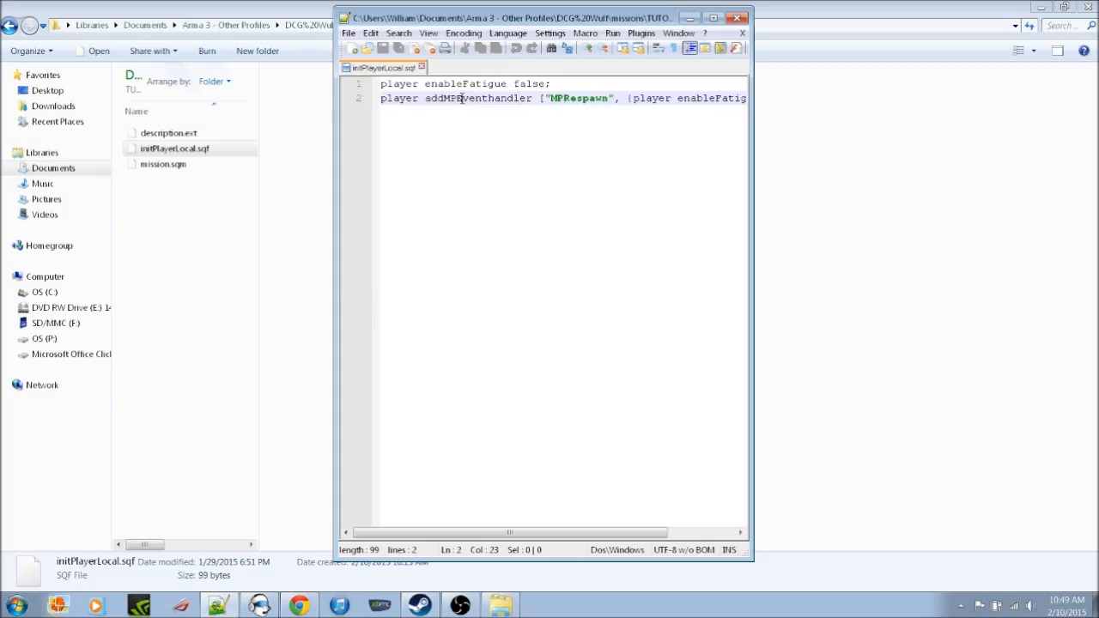
Close the script, shrink the mission folder window, and create a text document named initPlayerLocal.txt on the desktop
click(741, 19)
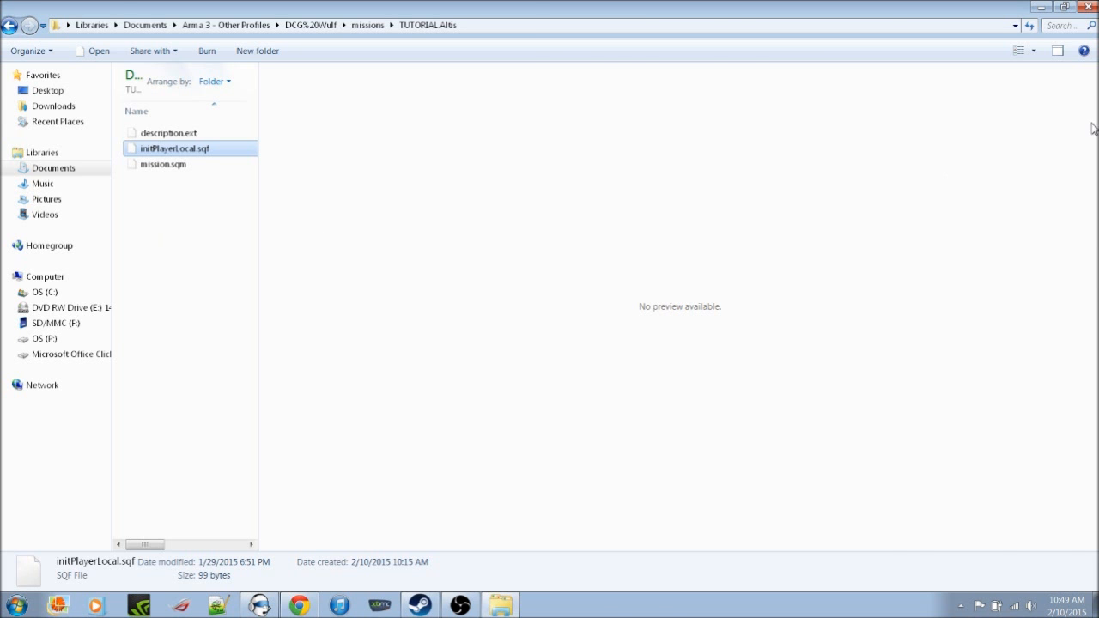
click(1064, 8)
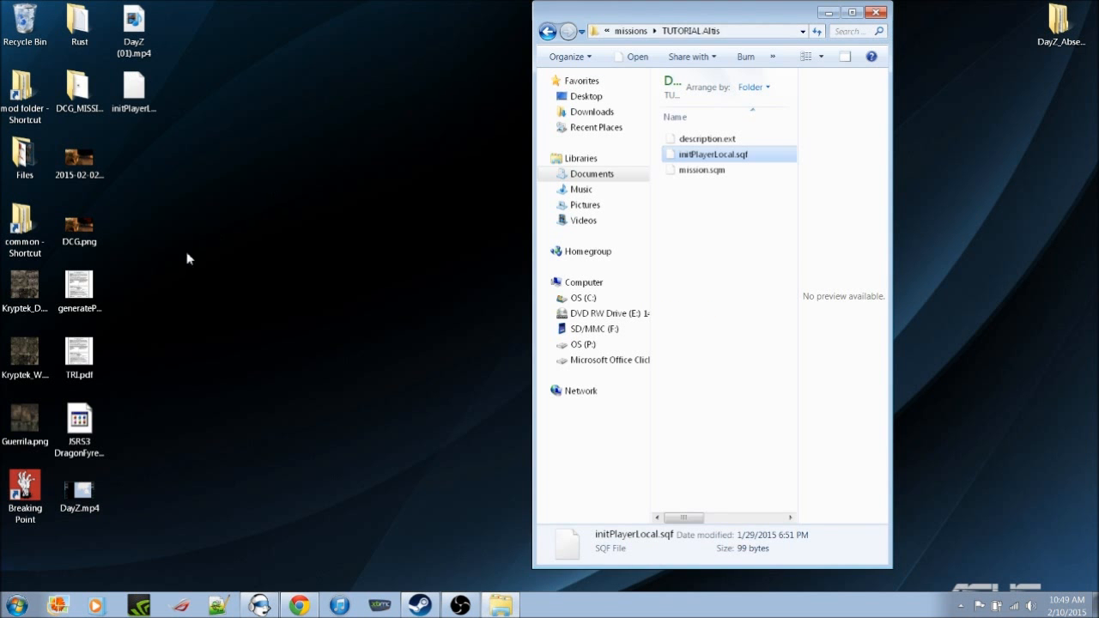
right_click(205, 272)
mouse_move(241, 391)
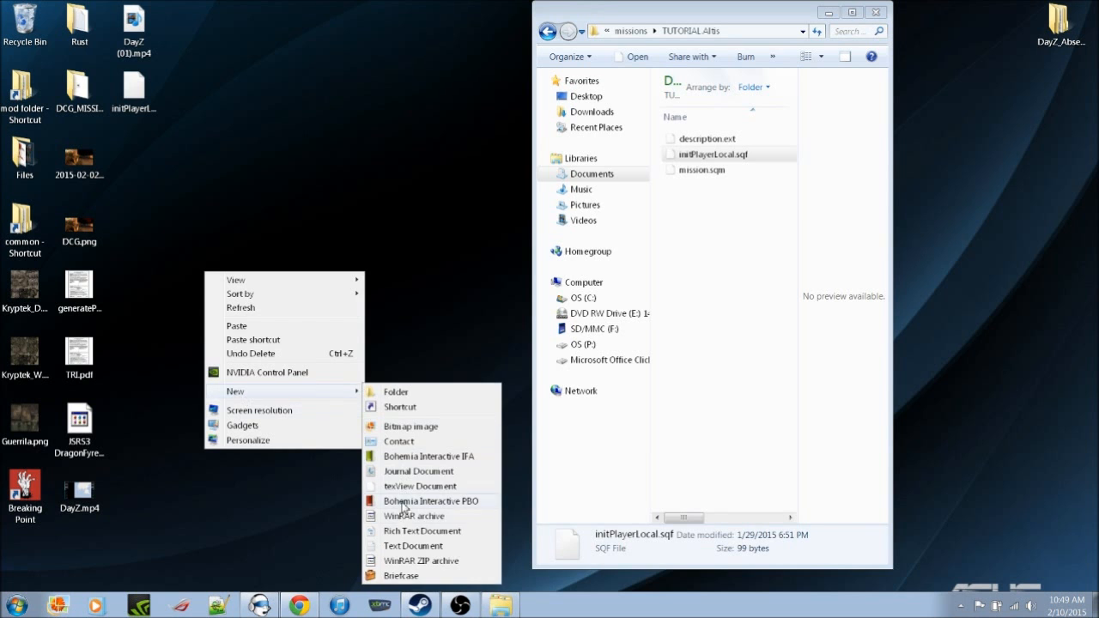
click(404, 548)
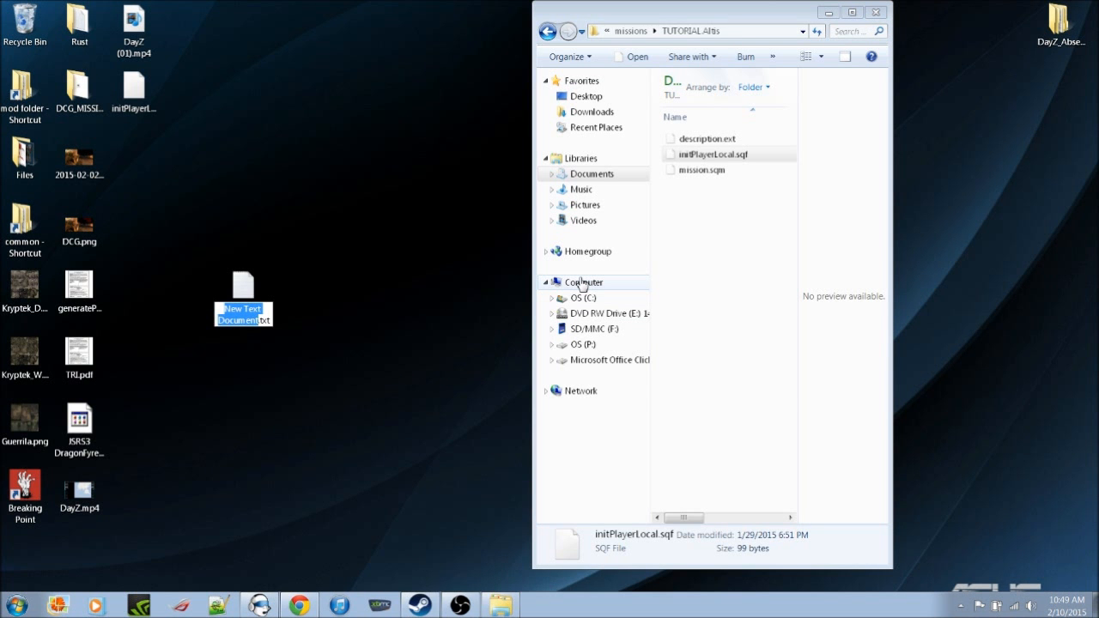
text(initPlayer)
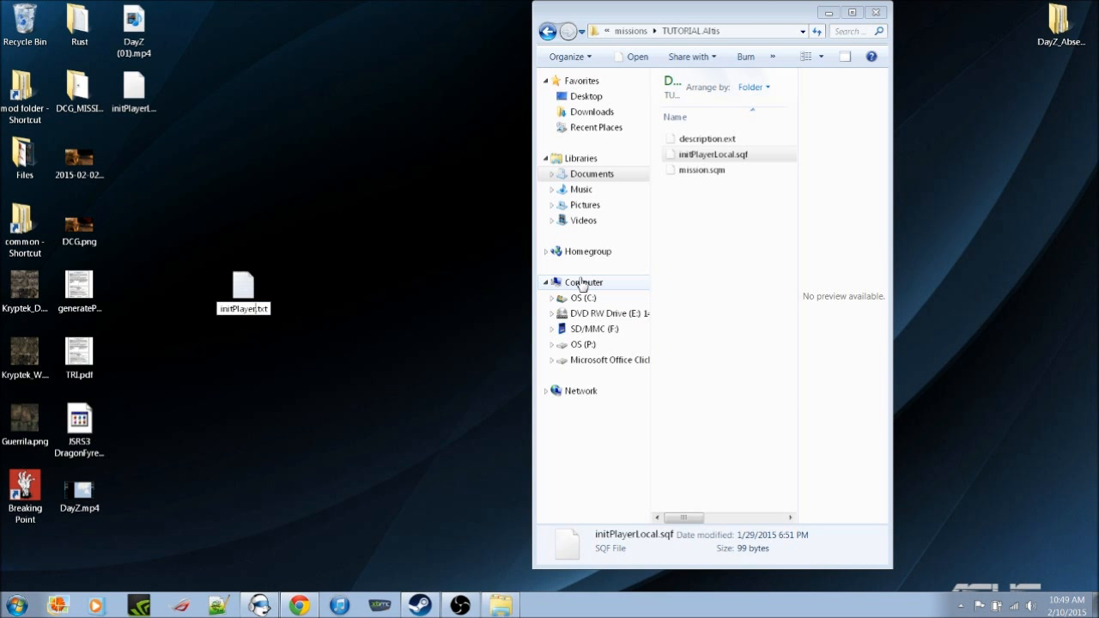
text(Local)
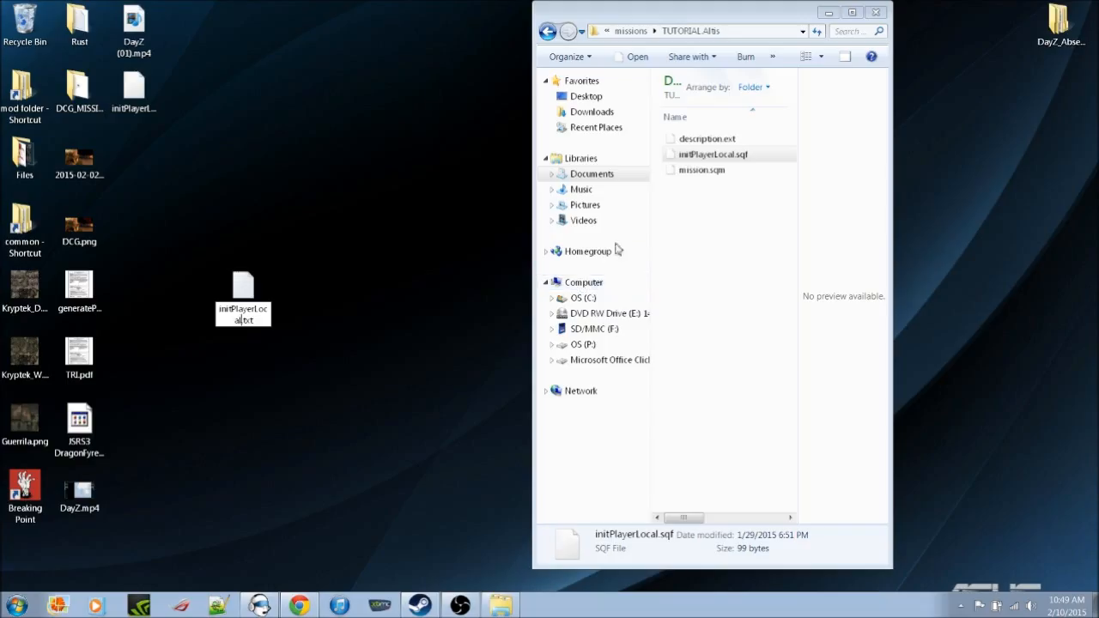
click(358, 338)
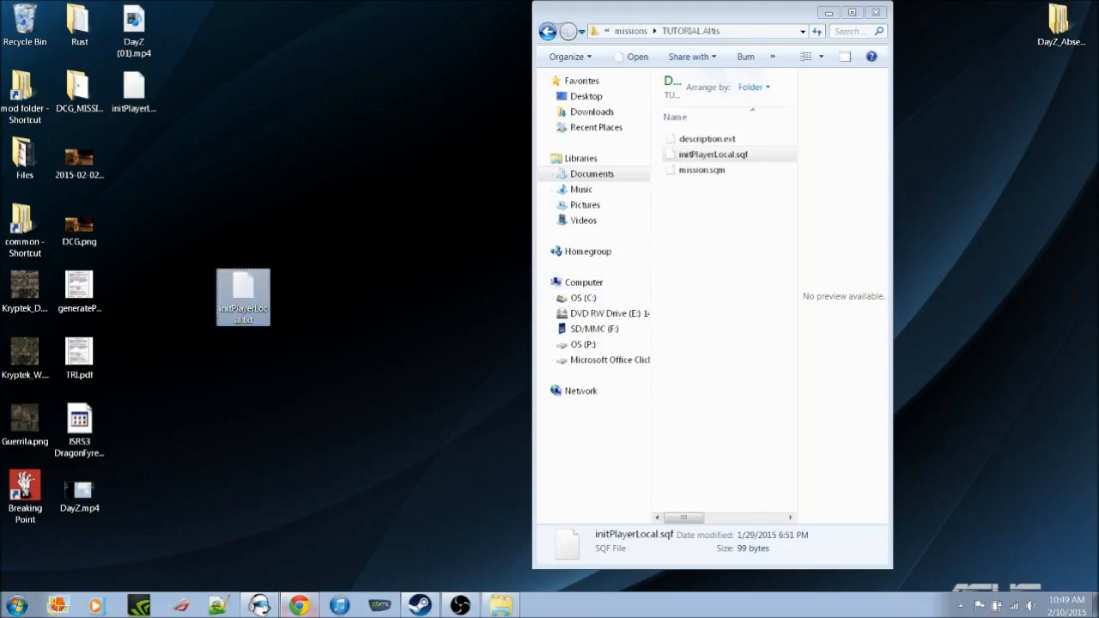
Copy both lines of the mission's initPlayerLocal.sqf from Notepad++ into the new desktop initPlayerLocal.txt in Notepad
click(218, 606)
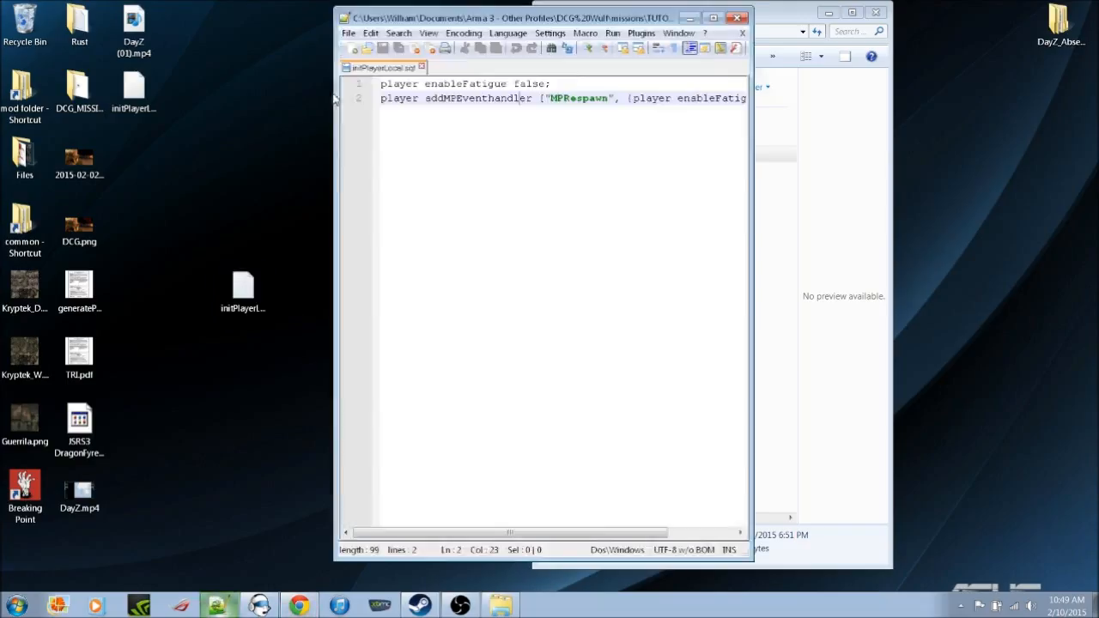
right_click(460, 100)
click(489, 161)
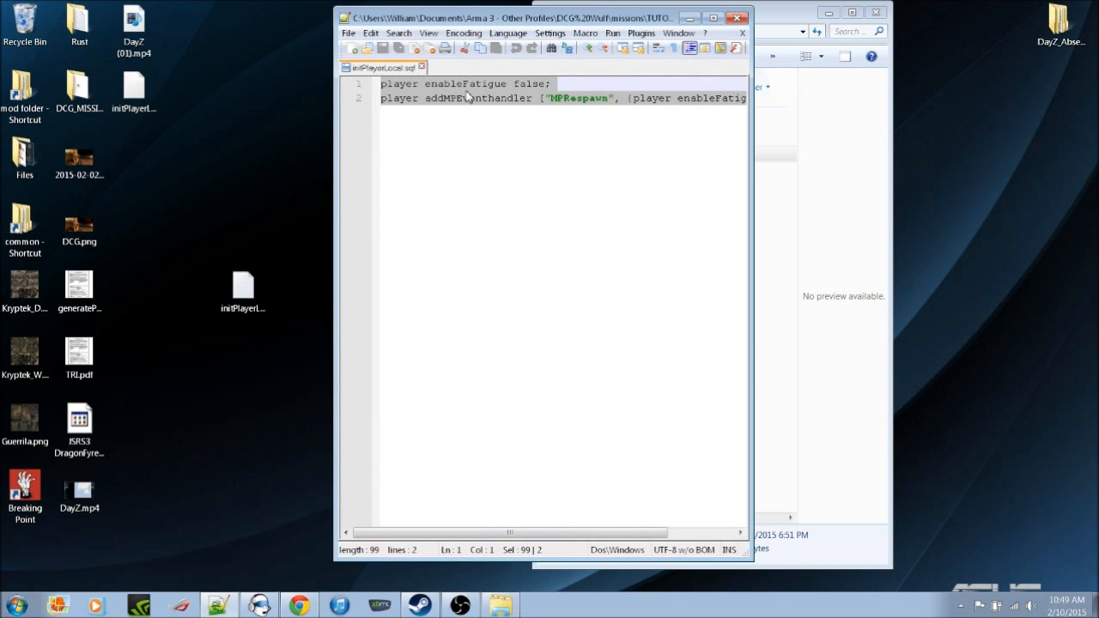
right_click(468, 96)
click(492, 117)
double_click(243, 292)
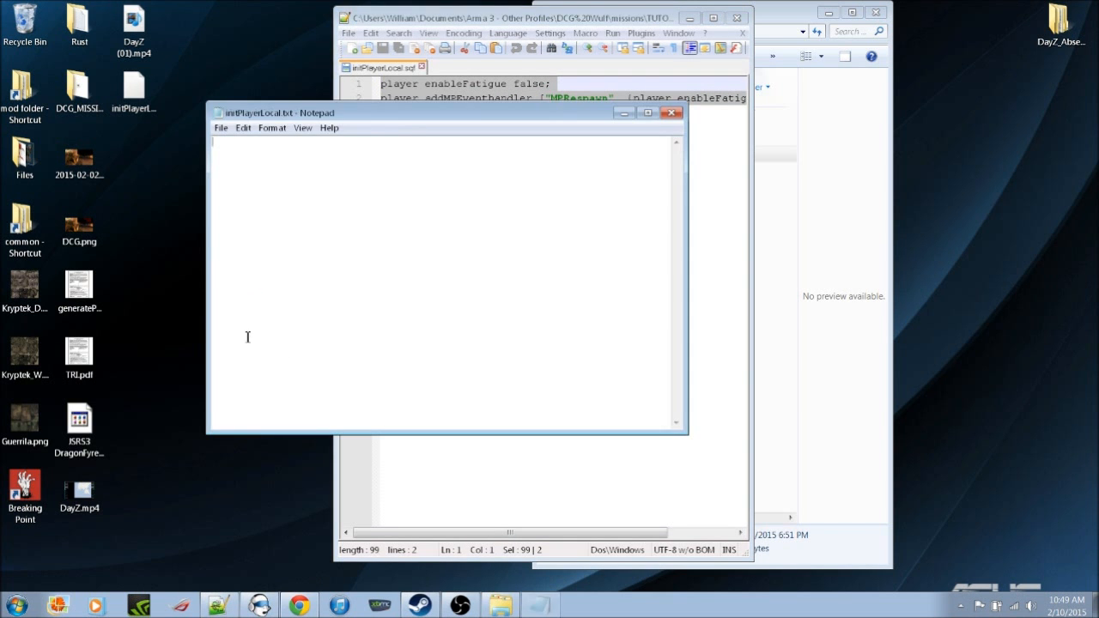
text(player enableFatigue false; player addMPEventhandler ["MPRespawn", {player enableFatigue false}];)
Save the text on the desktop as initPlayerLocal.sqf with type All Files, replacing the existing file, and close Notepad
click(221, 127)
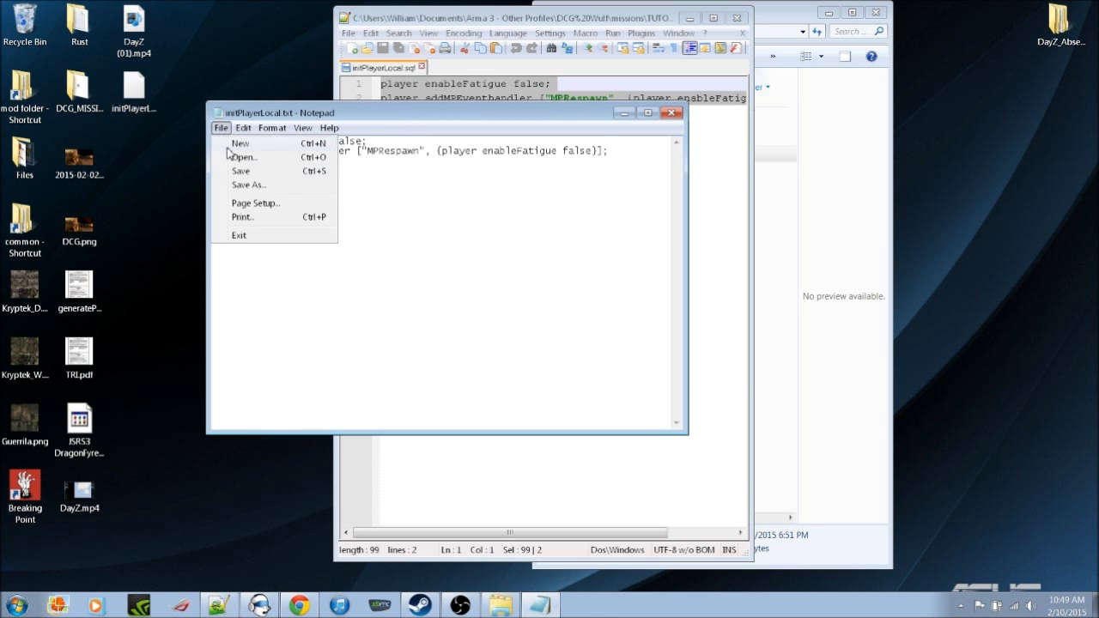
click(242, 186)
click(416, 424)
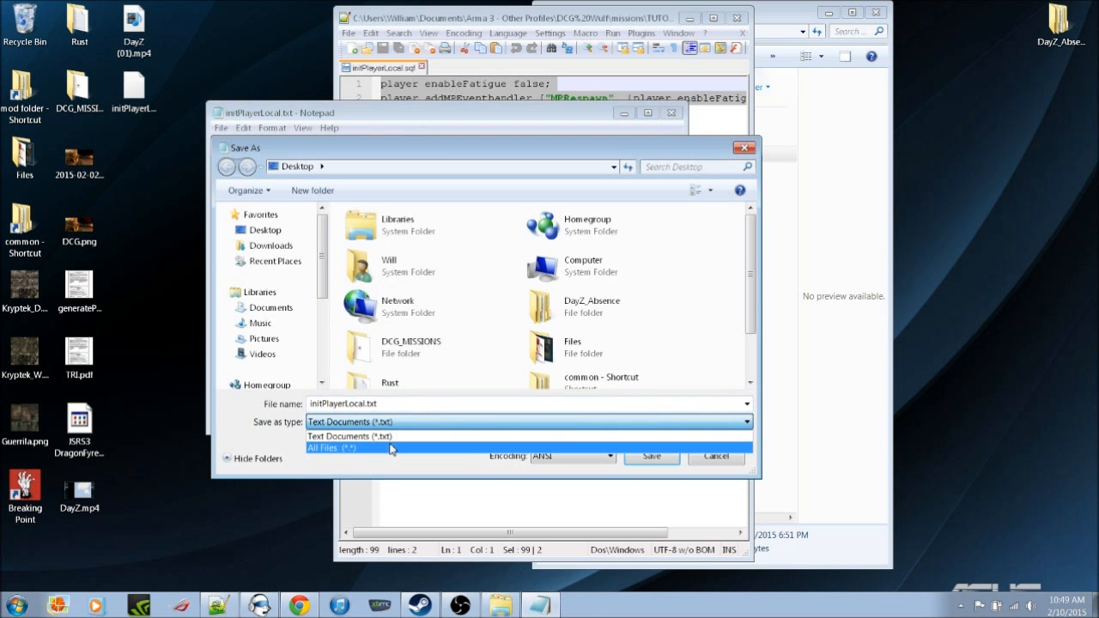
click(416, 444)
click(414, 404)
key(BackSpace)
key(BackSpace)
key(BackSpace)
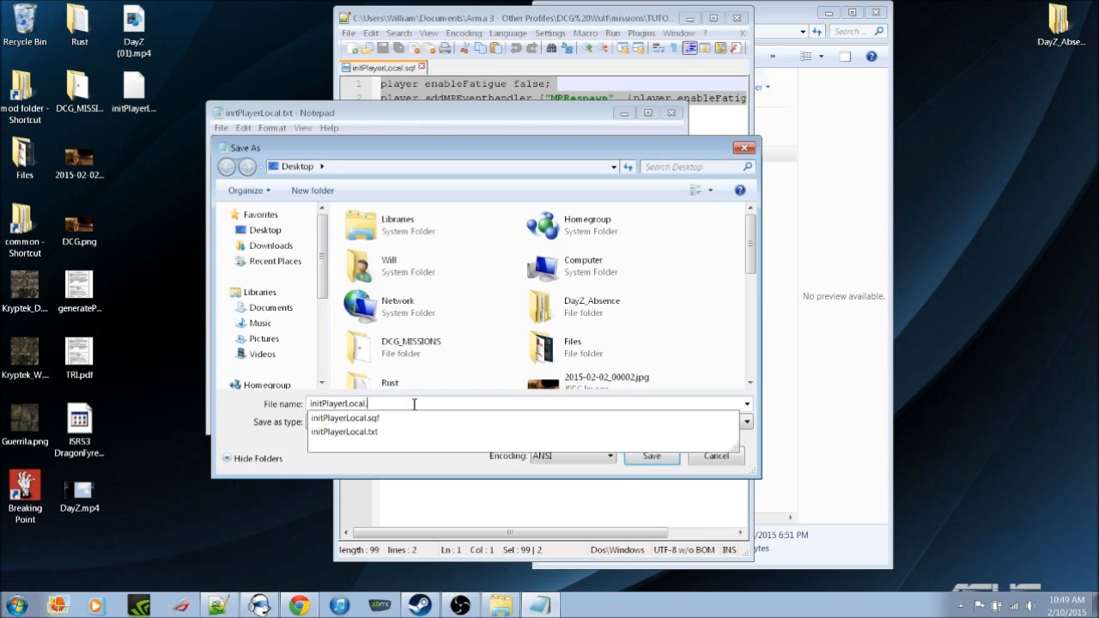
text(sqf)
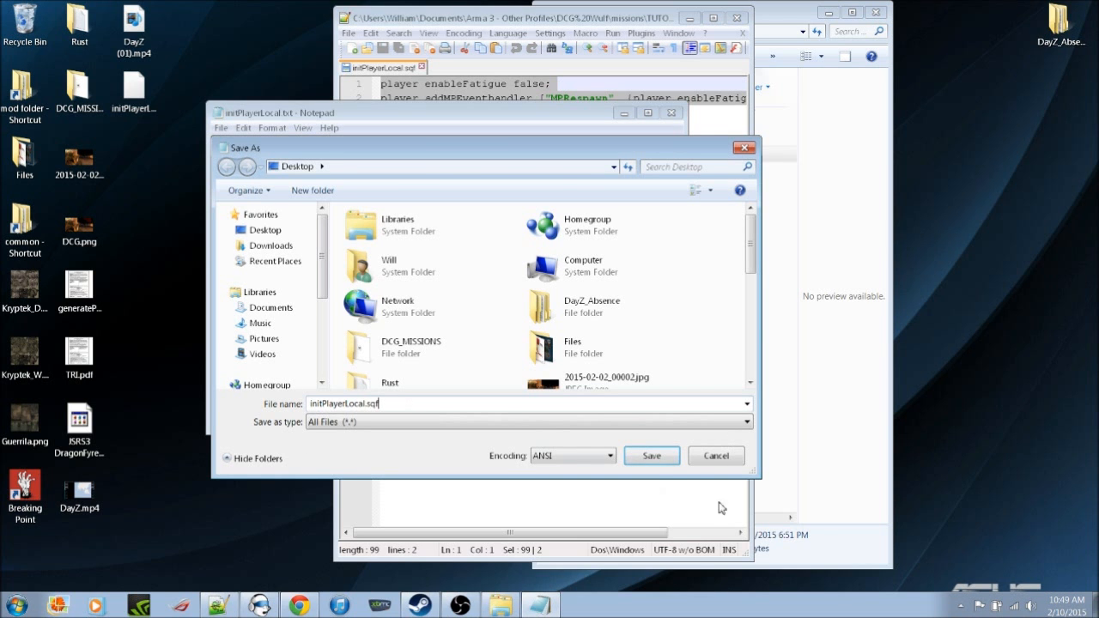
click(652, 456)
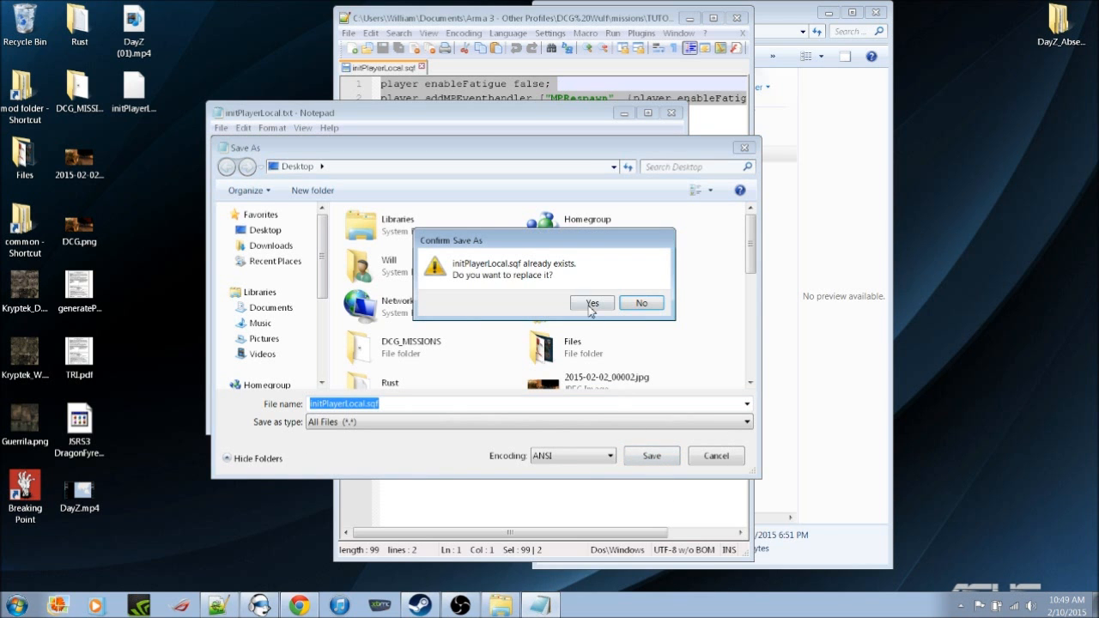
click(591, 306)
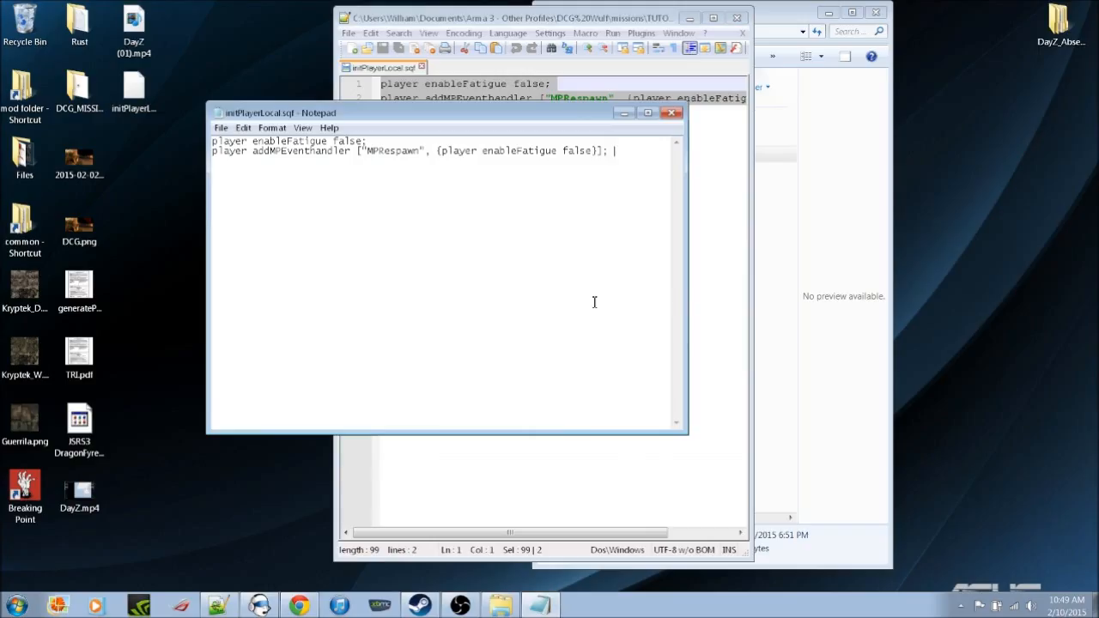
click(670, 112)
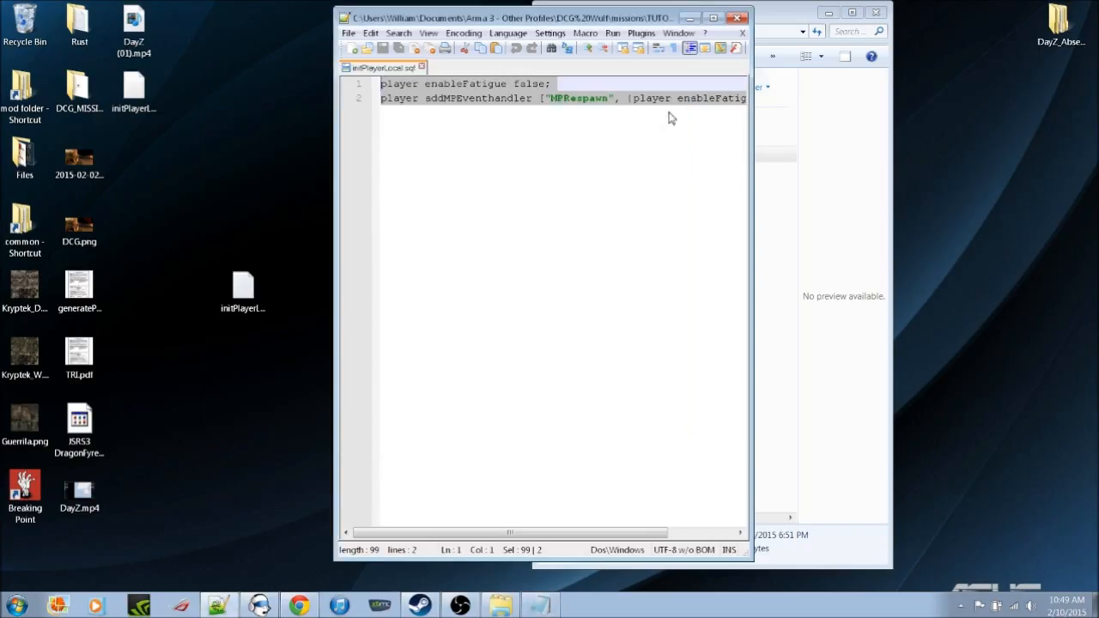
Close the mission's script in Notepad++, open the desktop initPlayerLocal.sqf there instead, check its enableFatigue and MPRespawn lines, and close the editor
click(422, 67)
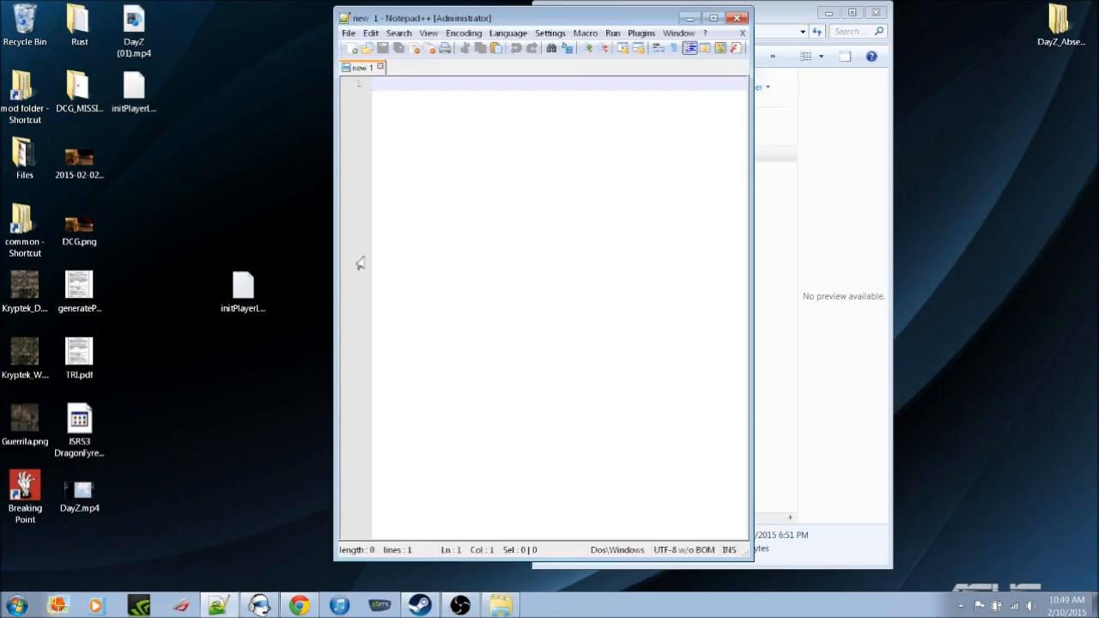
click(243, 290)
click(134, 87)
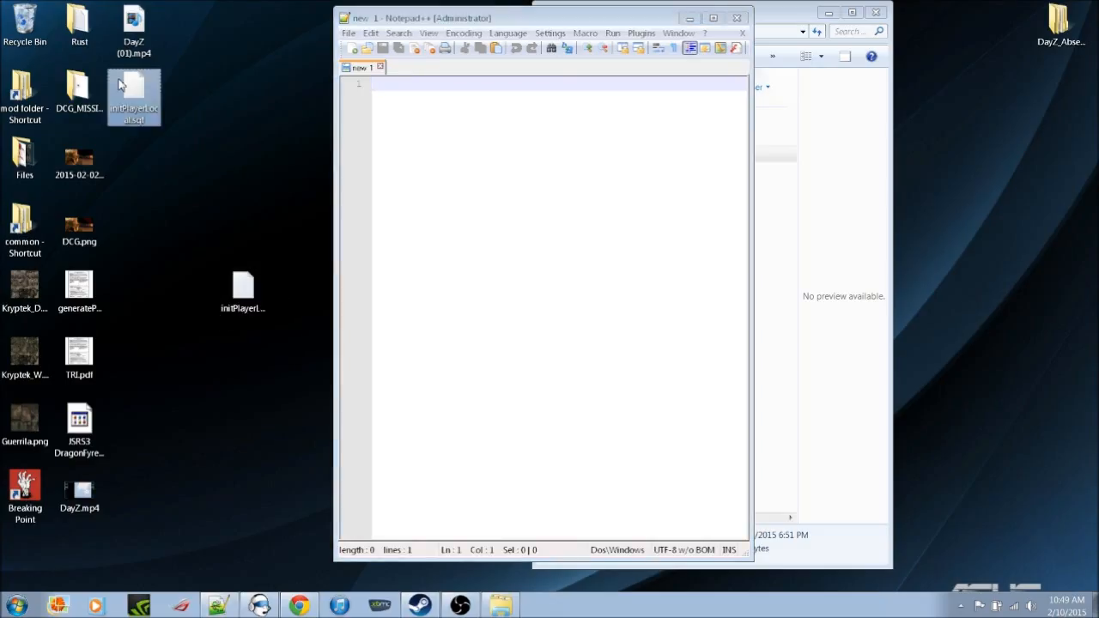
click(244, 287)
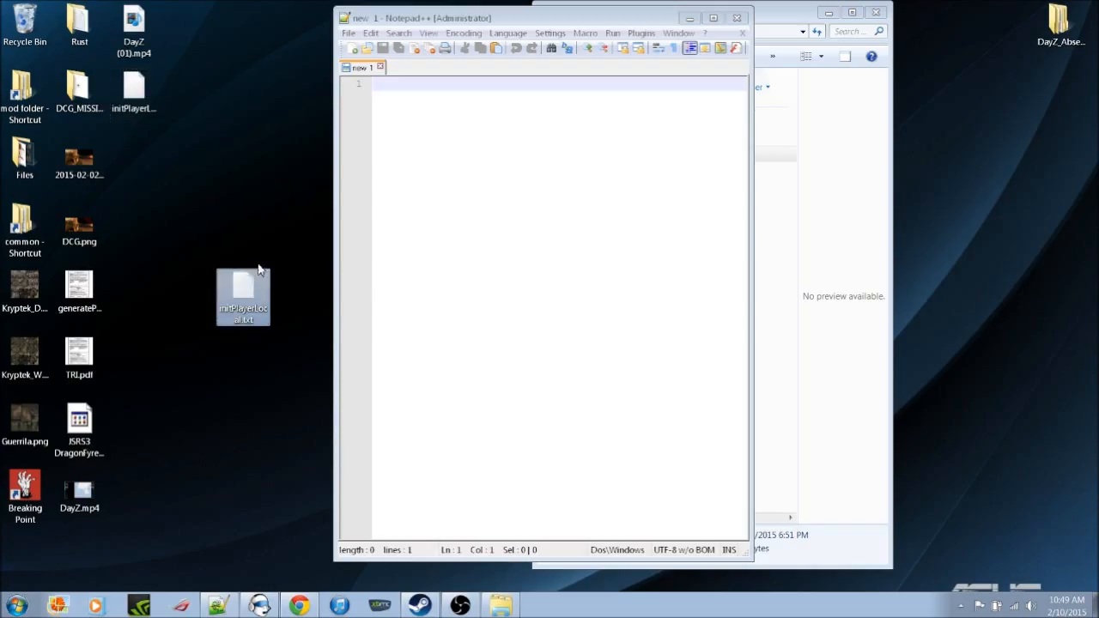
click(152, 98)
drag(155, 97, 418, 81)
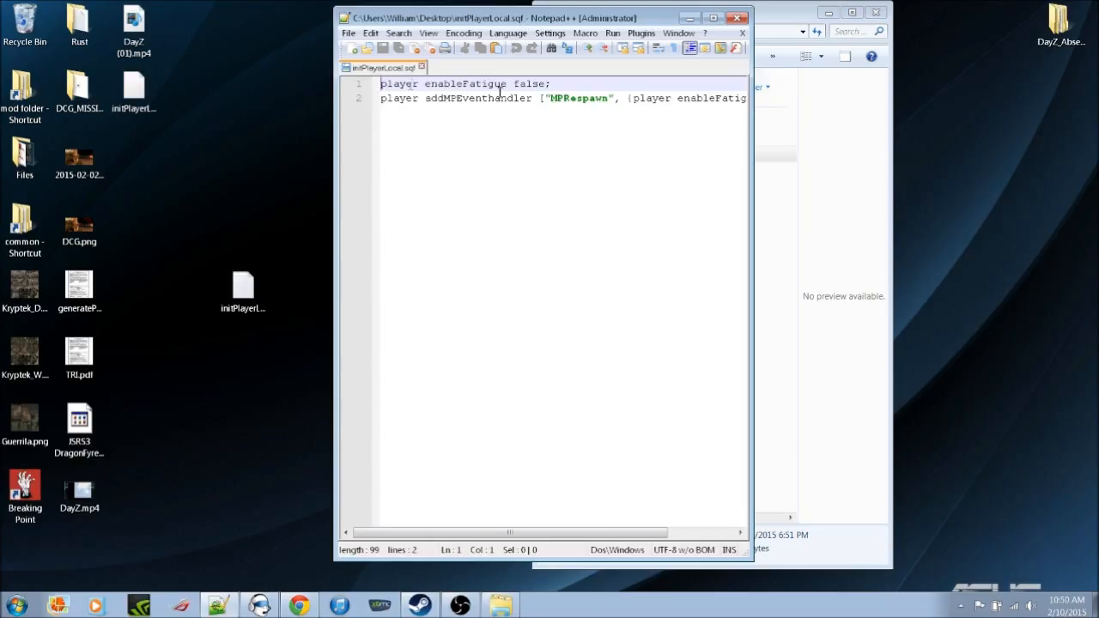
drag(553, 98, 581, 97)
click(586, 100)
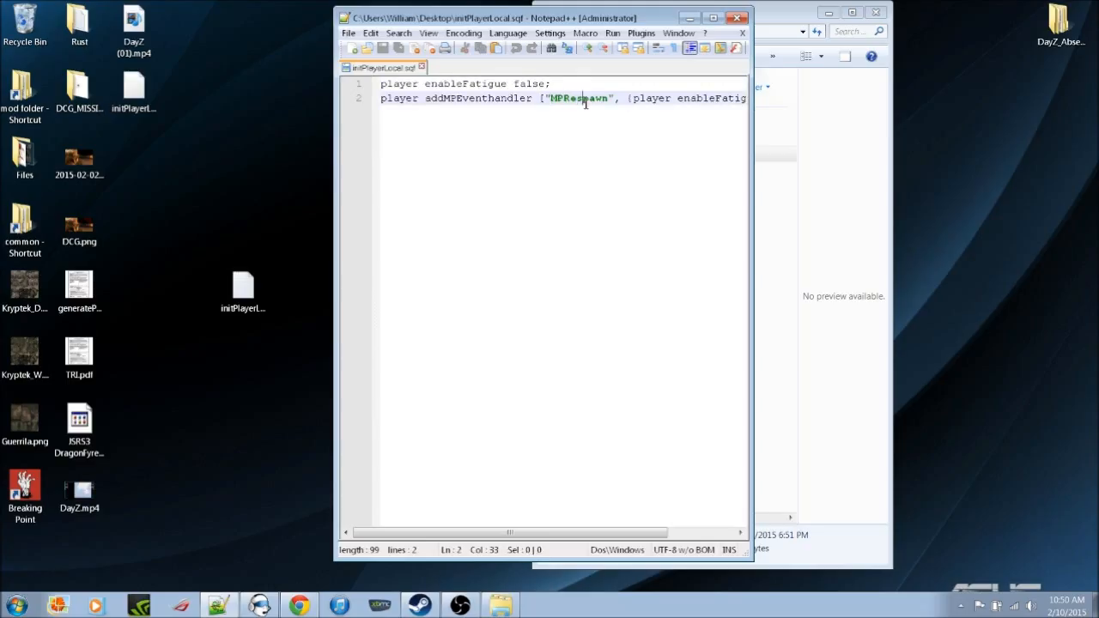
click(492, 103)
click(736, 18)
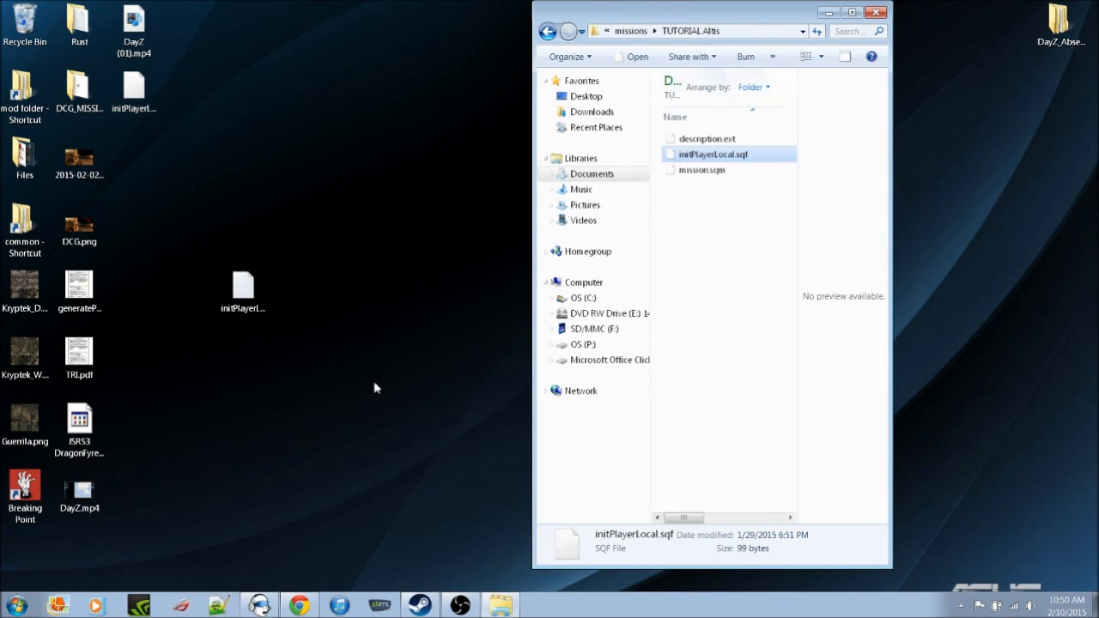
Move the desktop's initPlayerLocal.sqf to the Recycle Bin and close the TUTORIAL.Altis folder window
drag(288, 340, 136, 117)
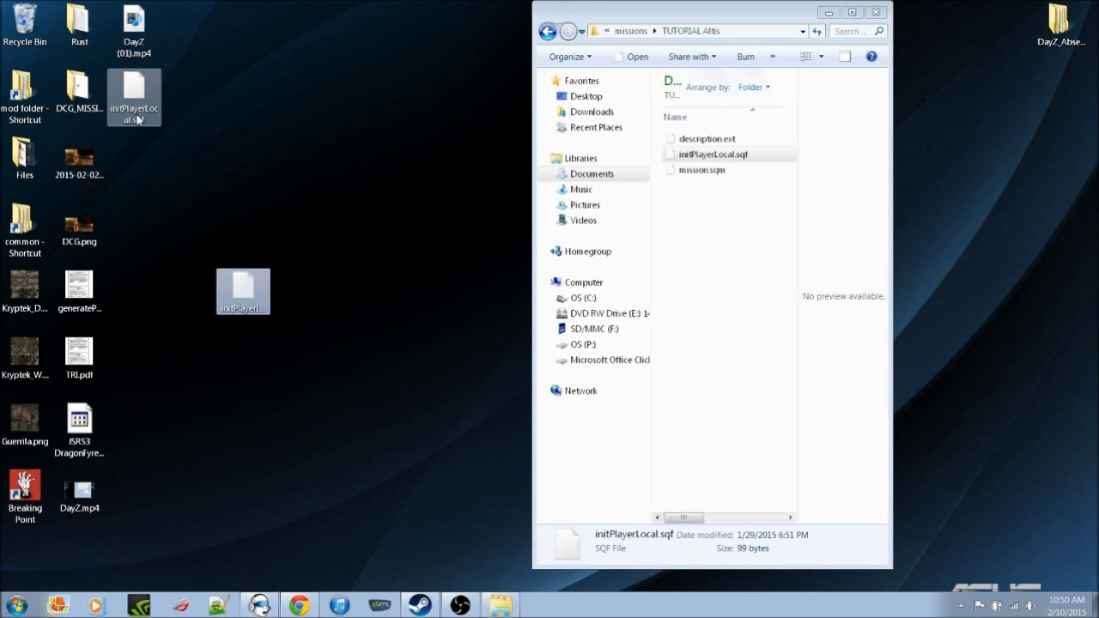
click(126, 94)
drag(52, 36, 29, 22)
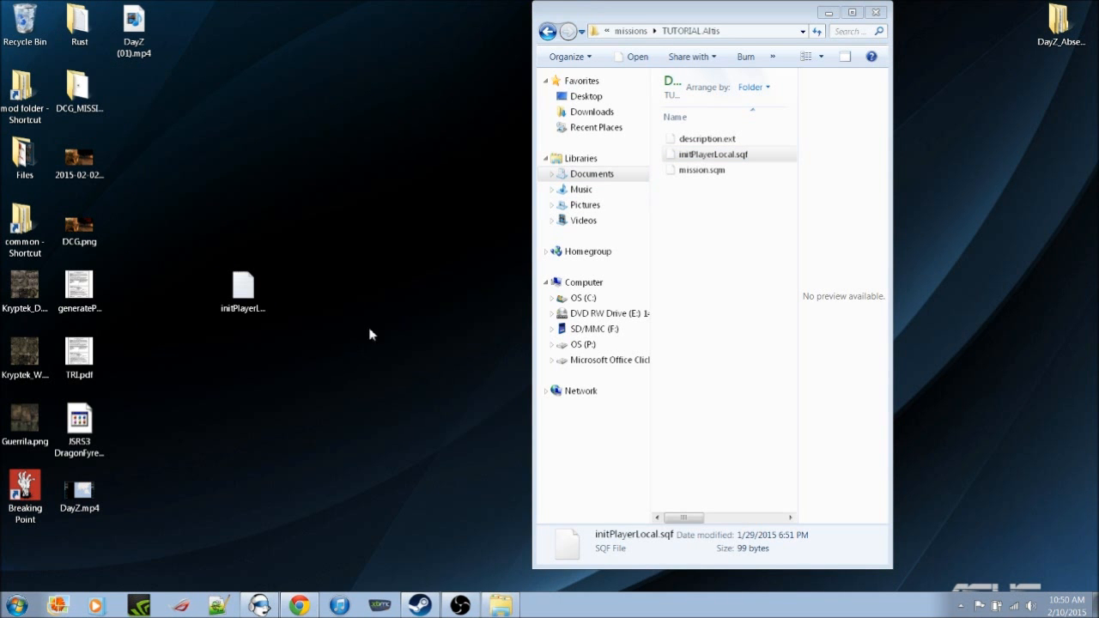
click(877, 12)
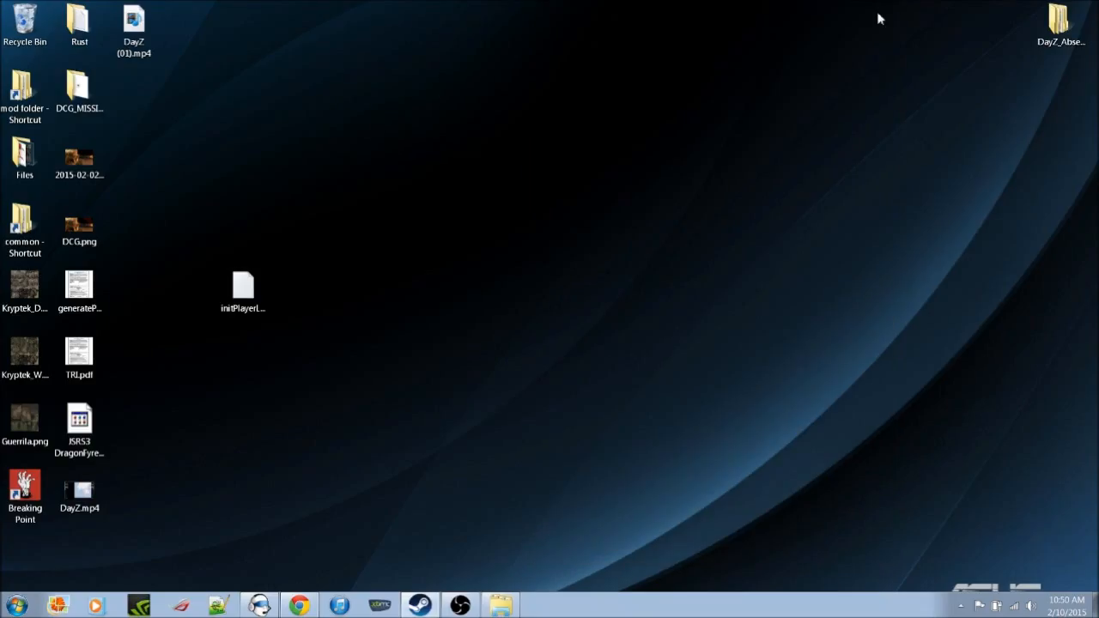